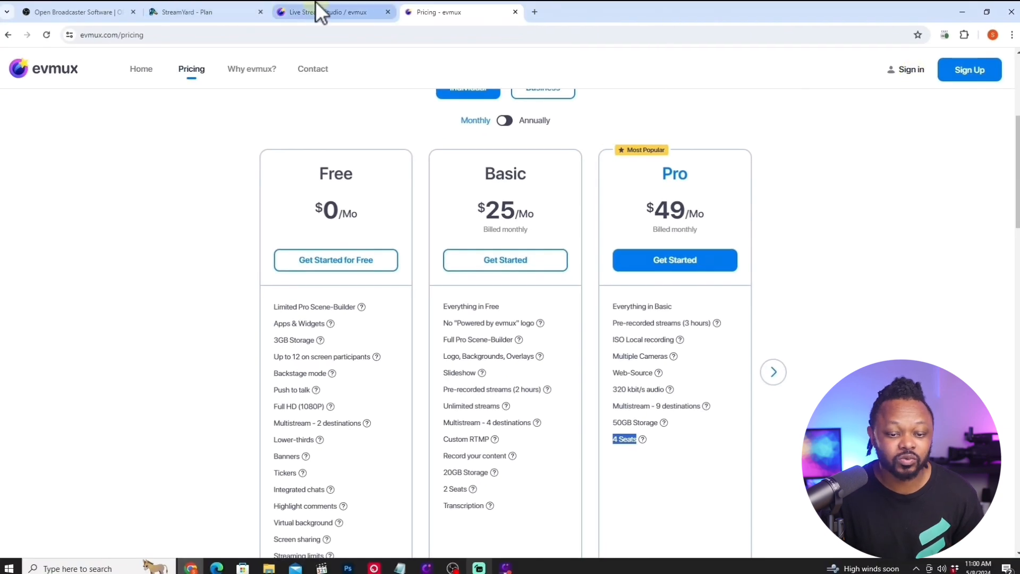
- Enter the evmux studio for Live Production Tips & Tools with camera and microphone access allowed
click(315, 4)
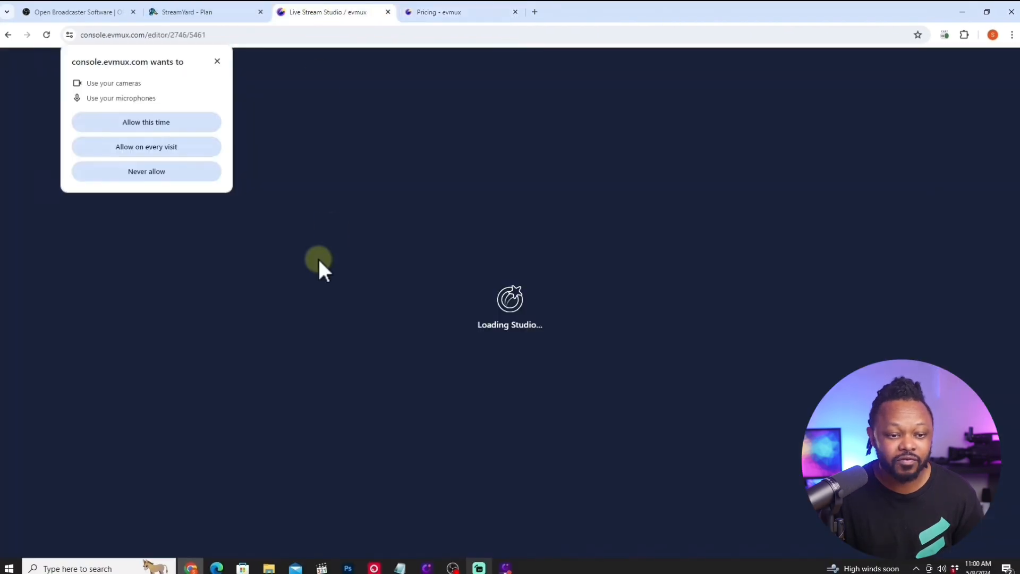
click(186, 127)
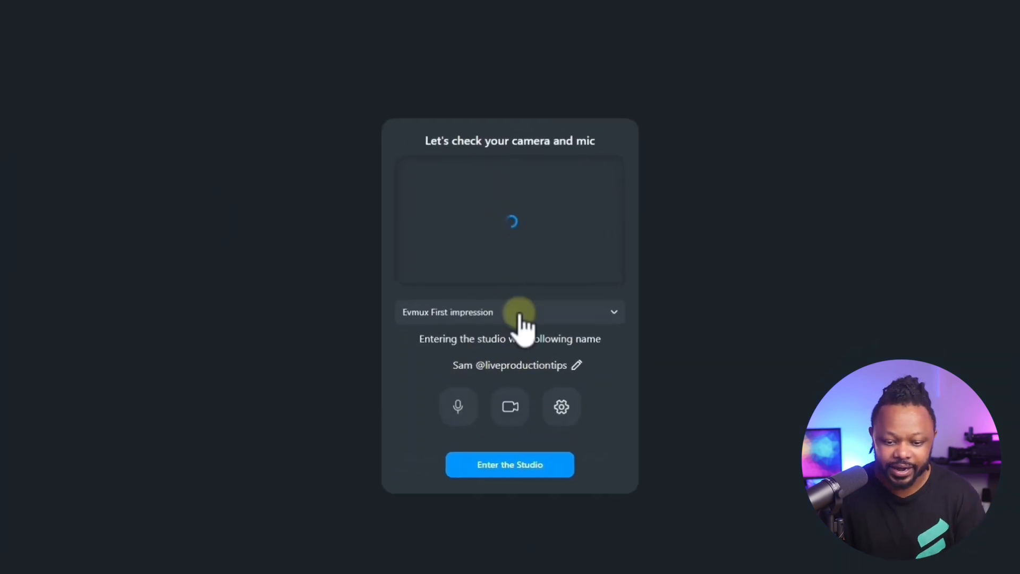
click(520, 313)
click(485, 376)
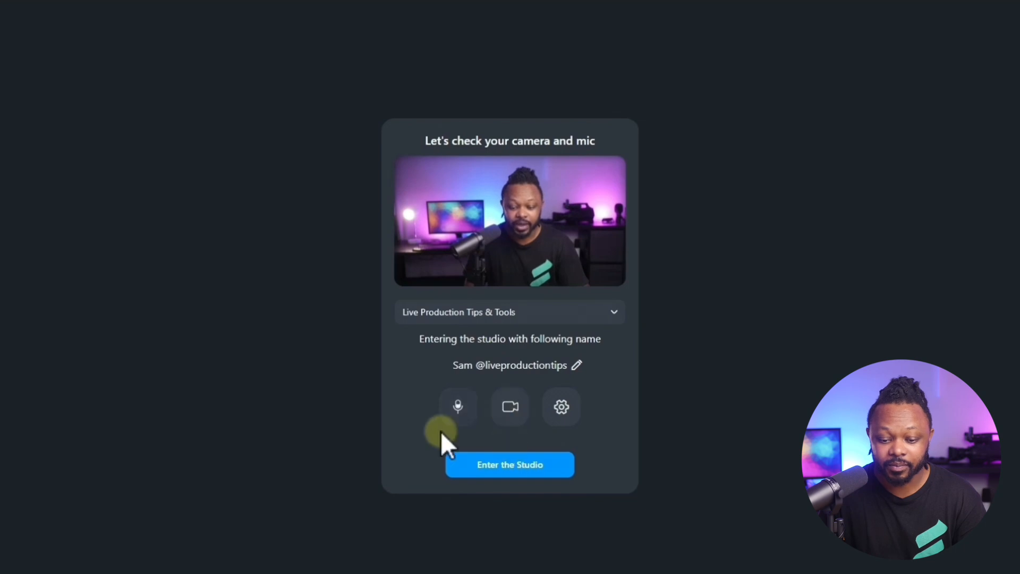
click(522, 470)
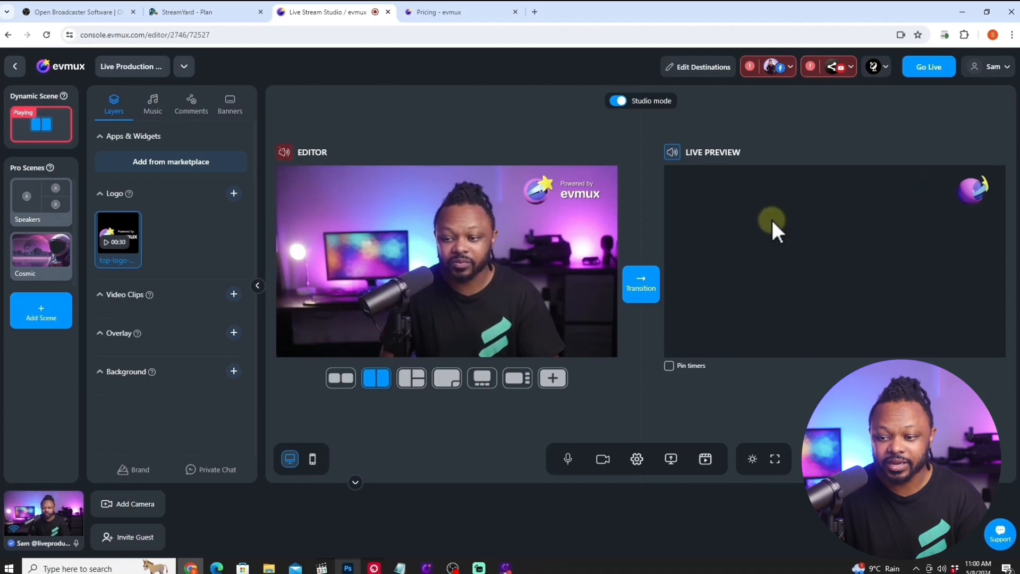
- Toggle evmux's studio mode, switch to OBS, turn on its Studio Mode, and close the floating YouTube chat window
click(617, 100)
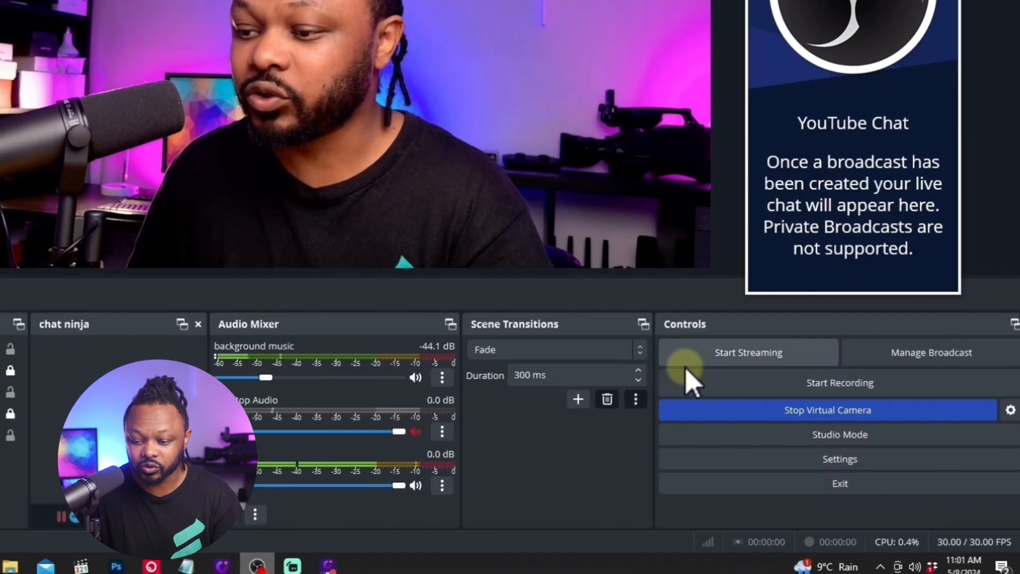
click(844, 436)
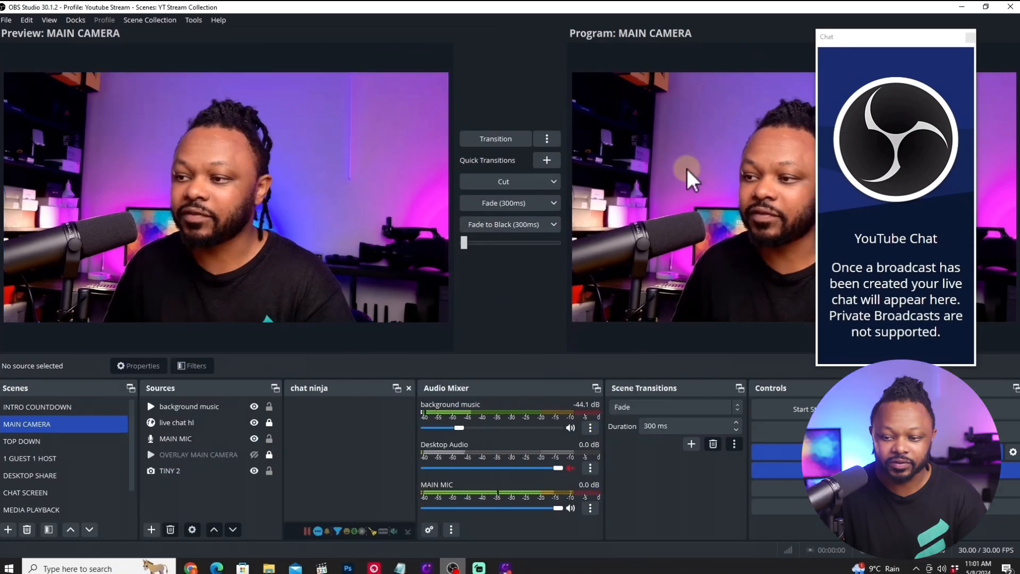
click(971, 37)
click(614, 303)
- Preview the INTRO COUNTDOWN scene, restart its 5 MINUTES COUNTDOWN source, and cut the scene to program
click(46, 456)
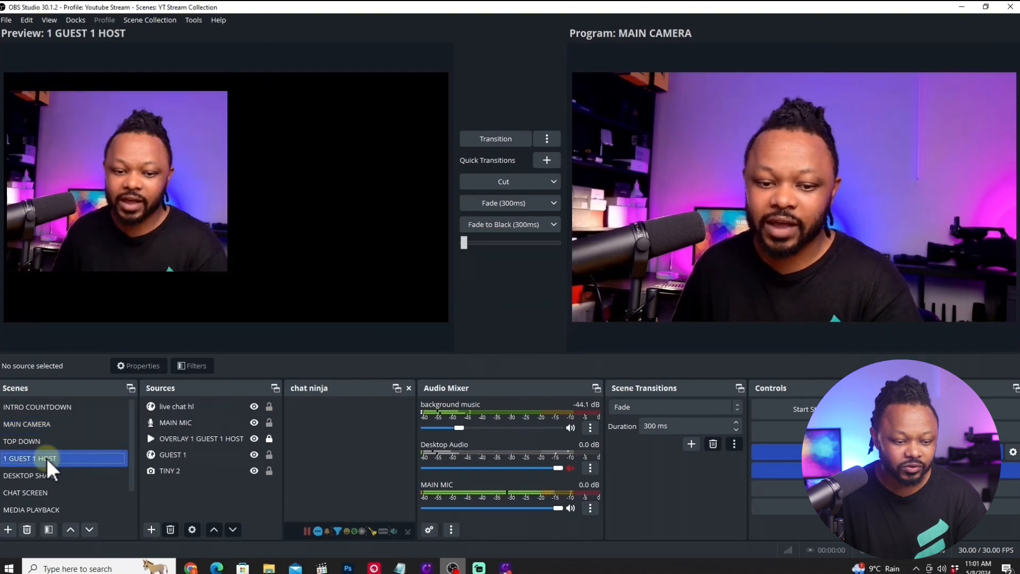
click(100, 419)
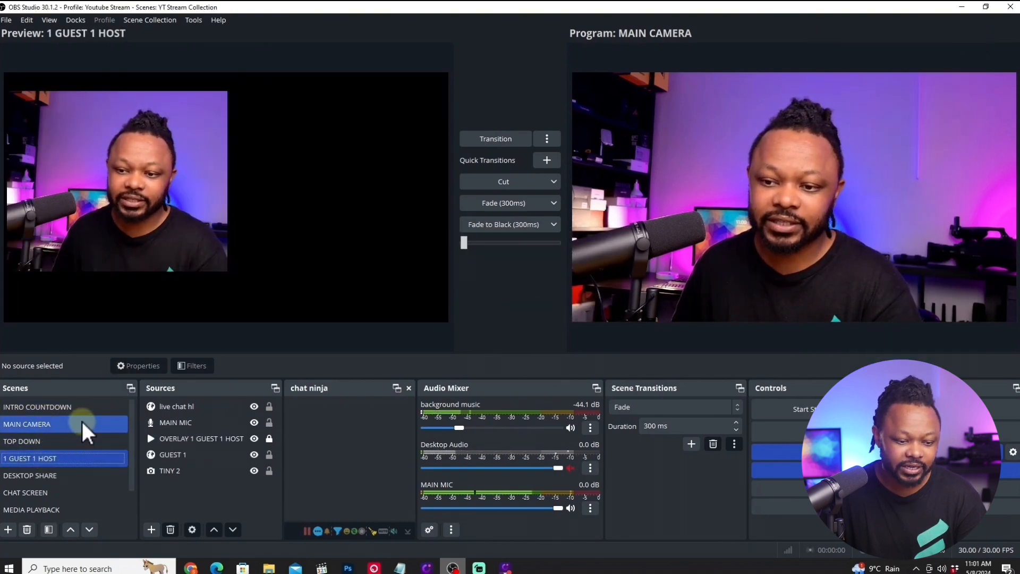
click(83, 407)
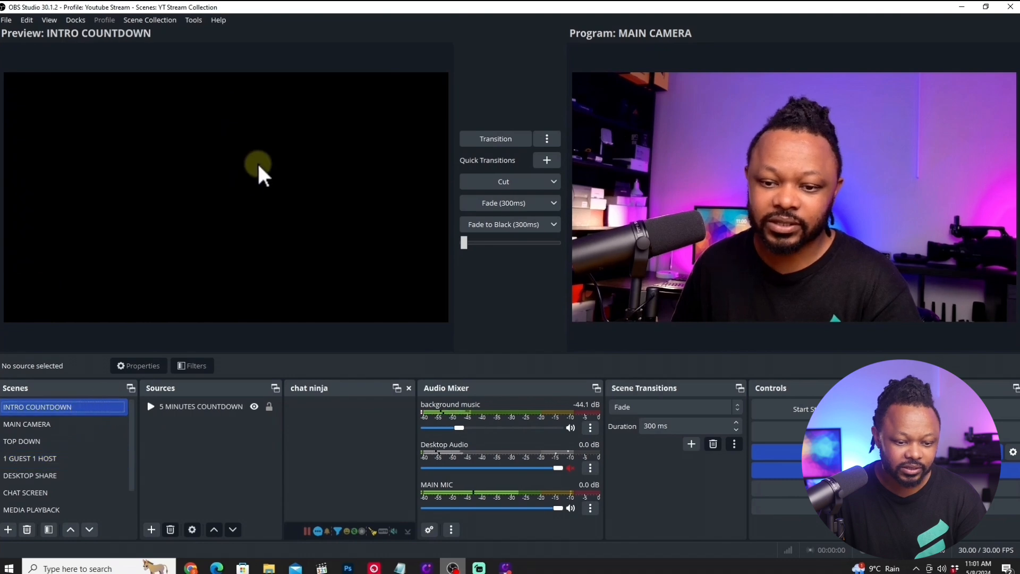
click(208, 408)
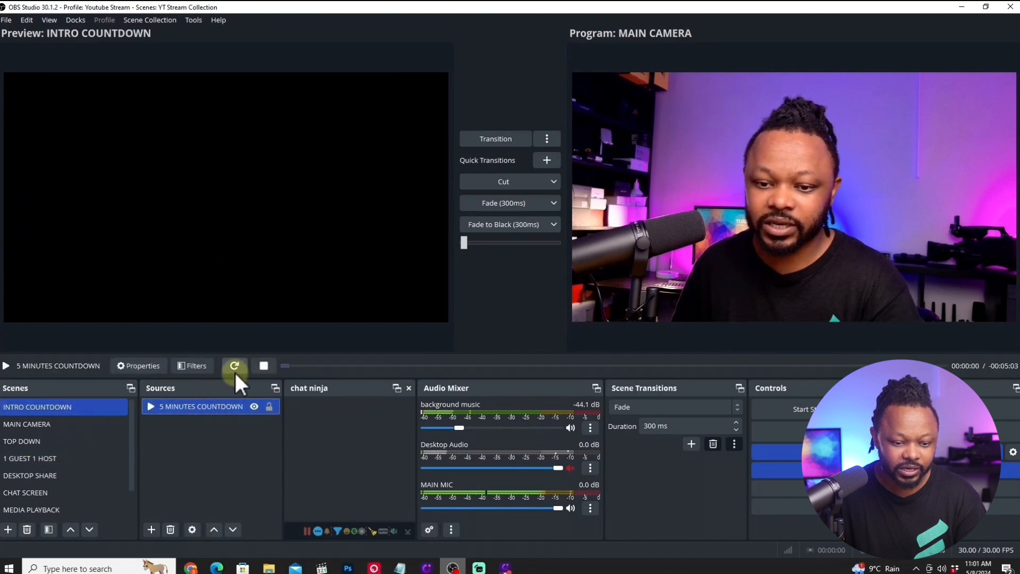
click(235, 367)
click(359, 153)
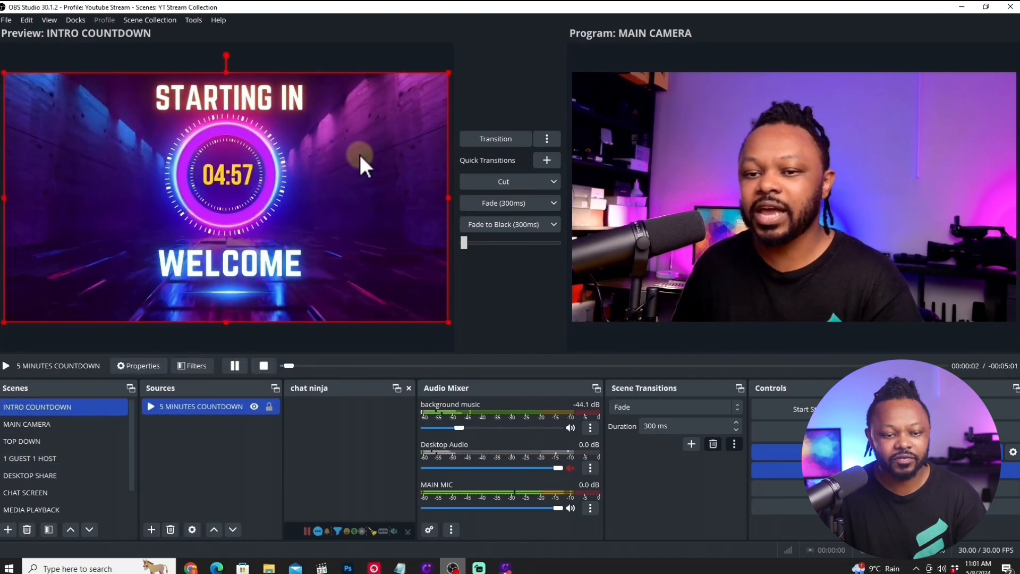
click(487, 181)
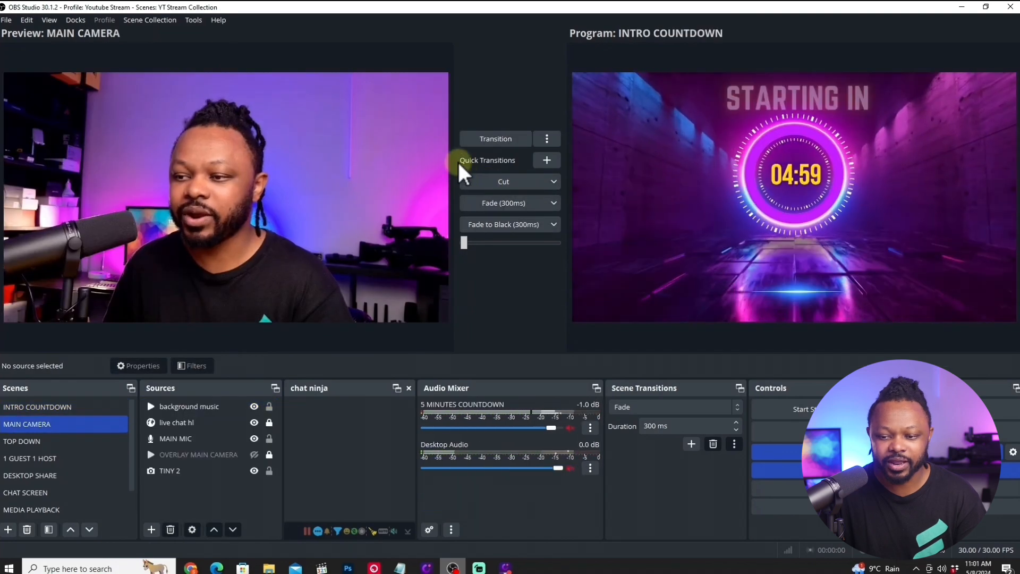
- Load the DESKTOP SHARE scene into the preview and cut it to program
click(200, 425)
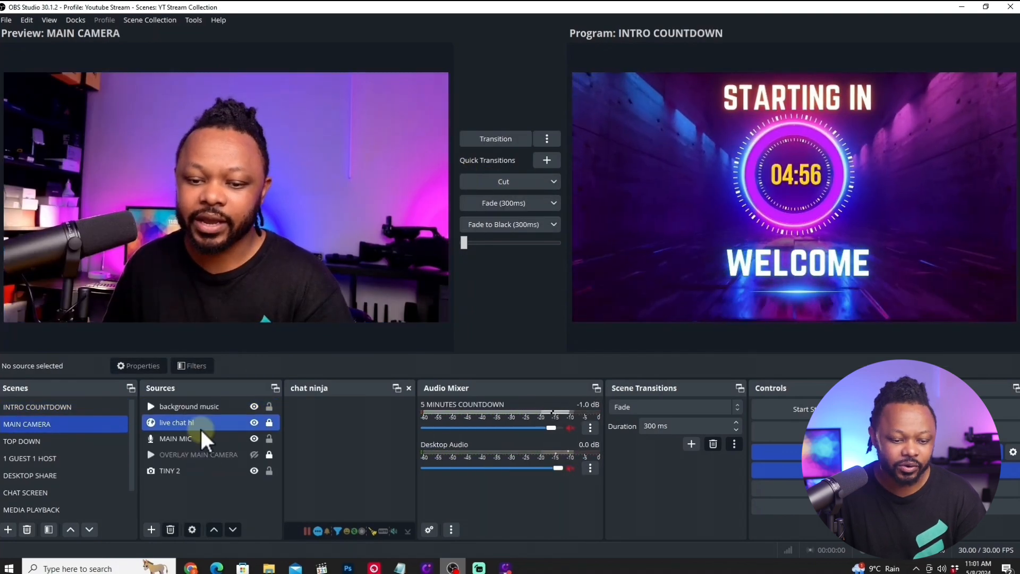
click(47, 473)
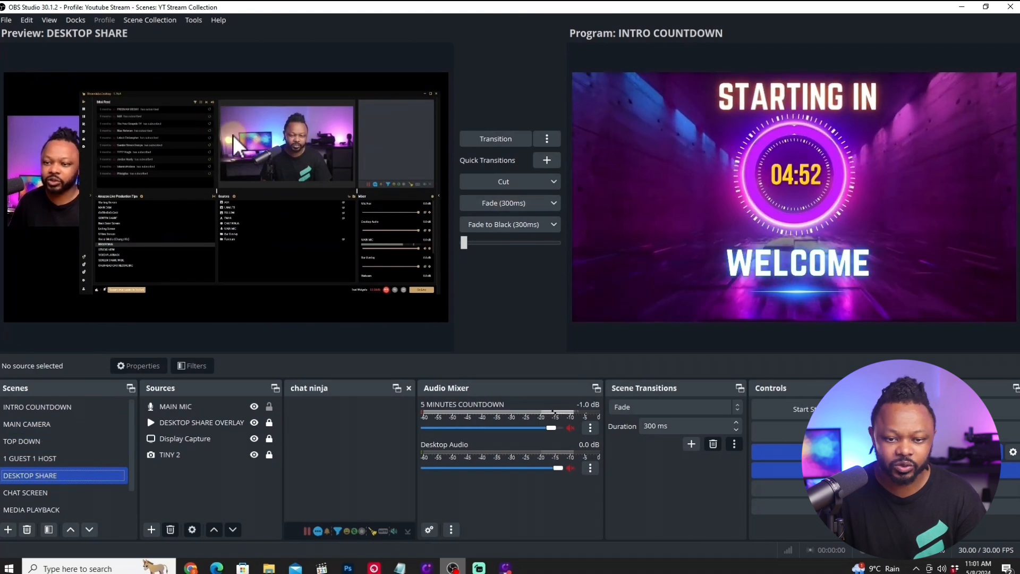
click(501, 180)
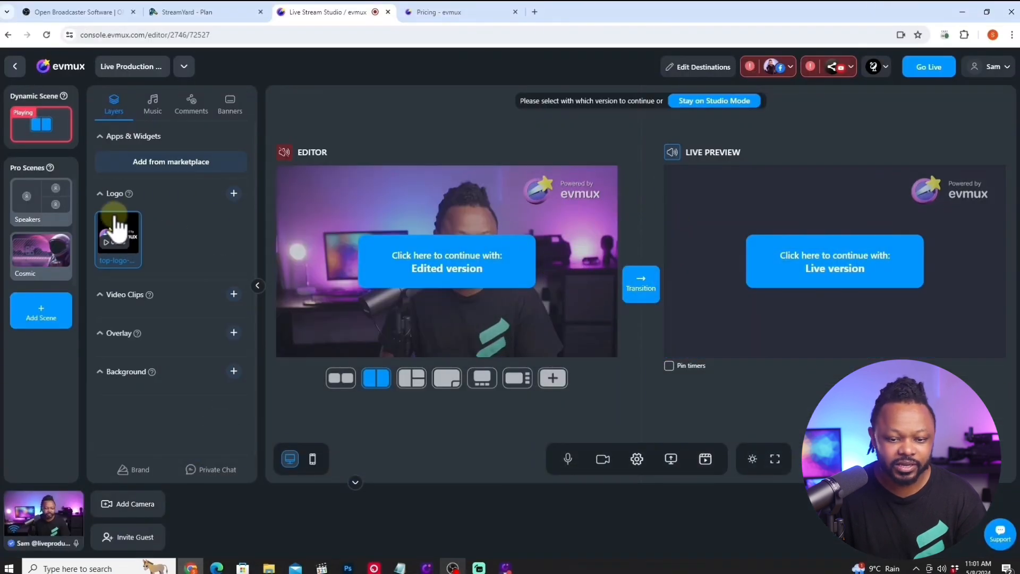
- In evmux, transition the editor's camera view to live and turn off studio mode
click(629, 295)
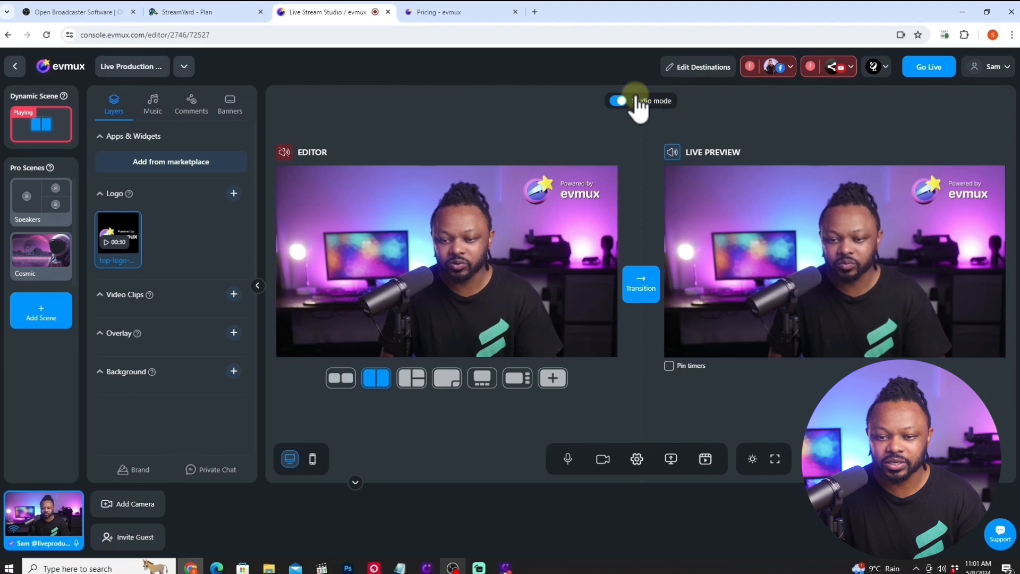
click(618, 101)
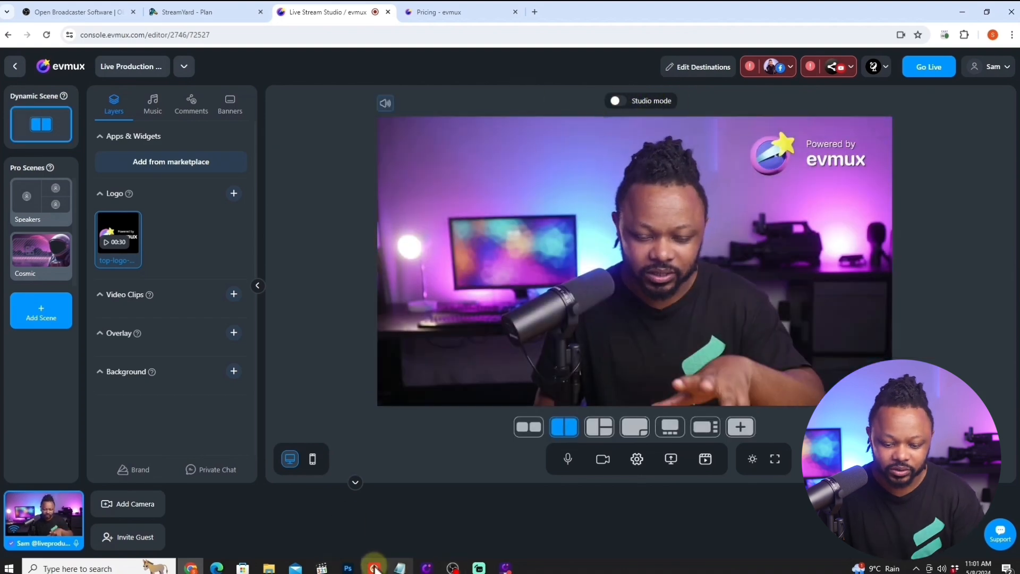
- Switch to OBS, turn off Studio Mode, and put the MAIN CAMERA scene on screen
click(452, 568)
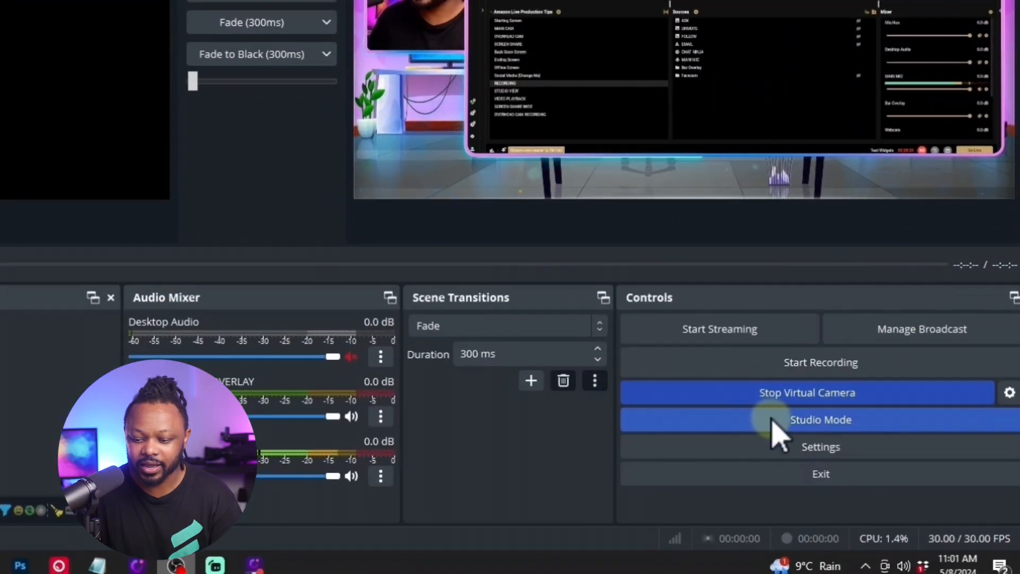
click(759, 469)
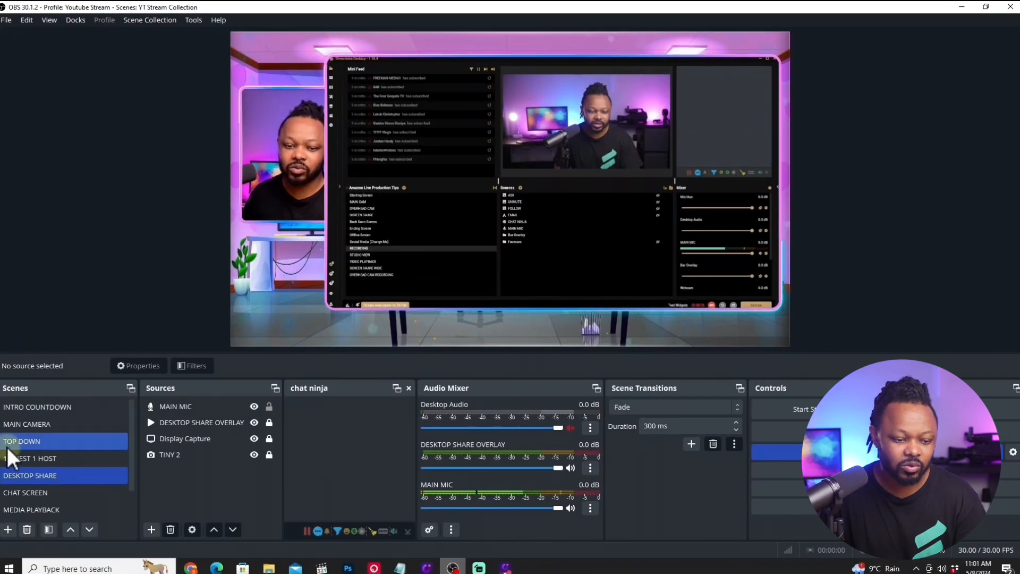
click(71, 425)
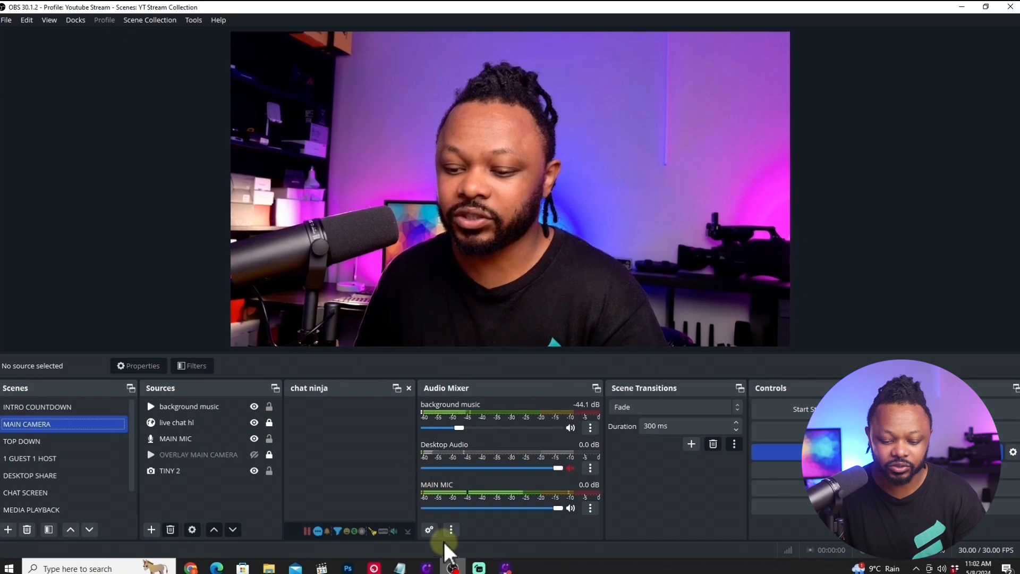
- View the logo layer in the evmux studio, return to OBS, and add a scene named Scene 2
click(190, 567)
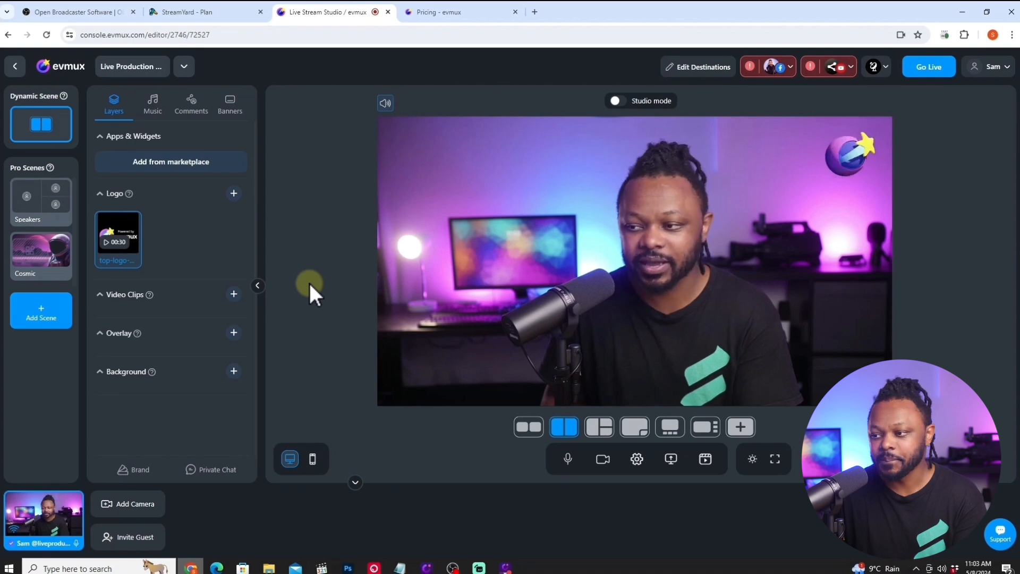
mouse_move(127, 255)
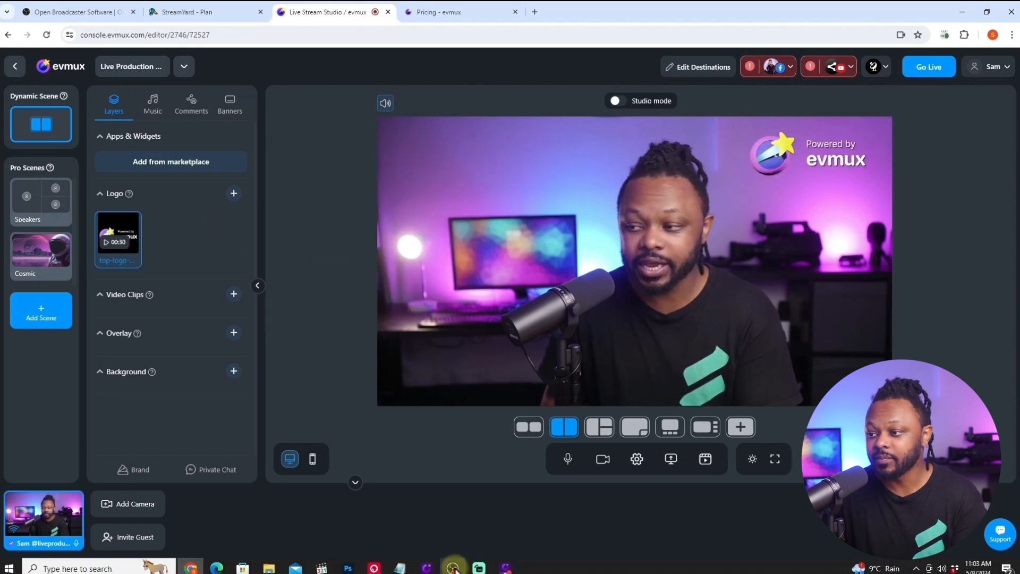
click(452, 567)
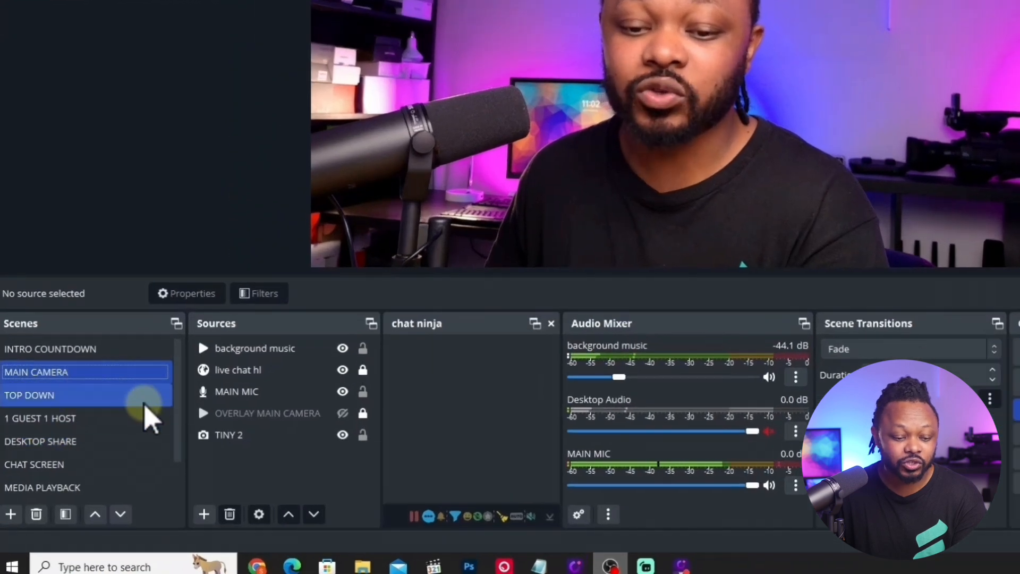
scroll(183, 391, down, 1)
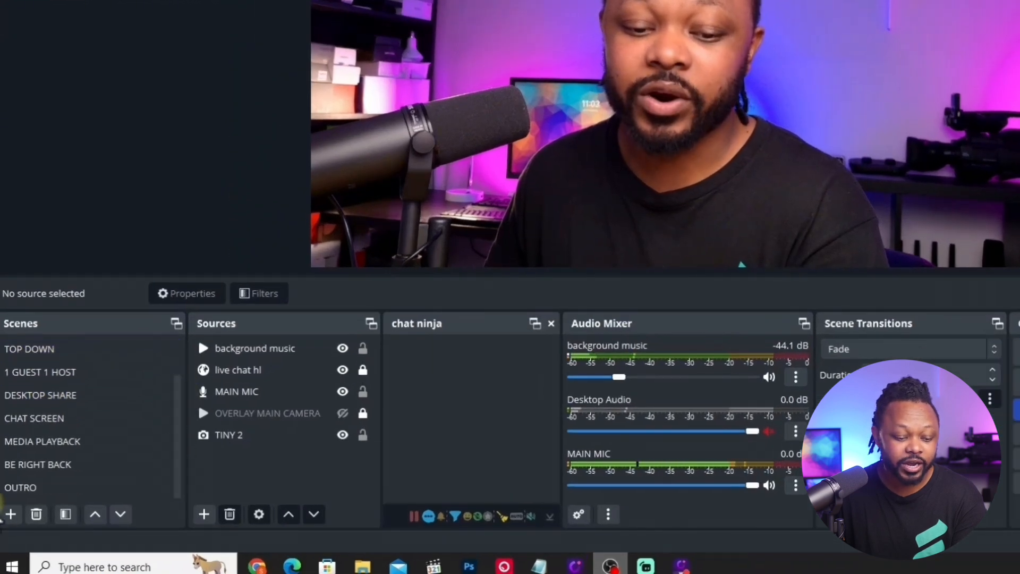
click(11, 514)
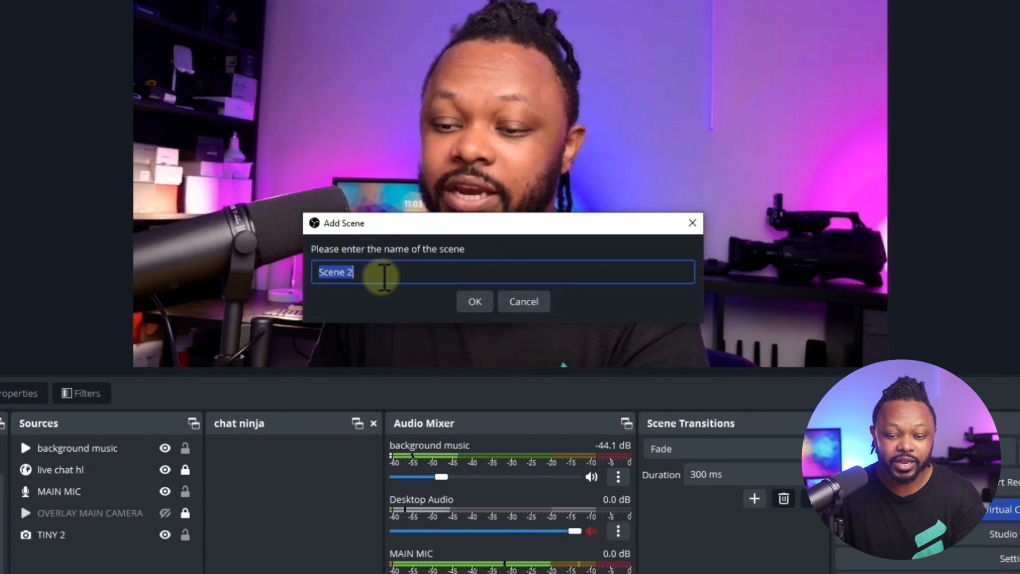
click(472, 303)
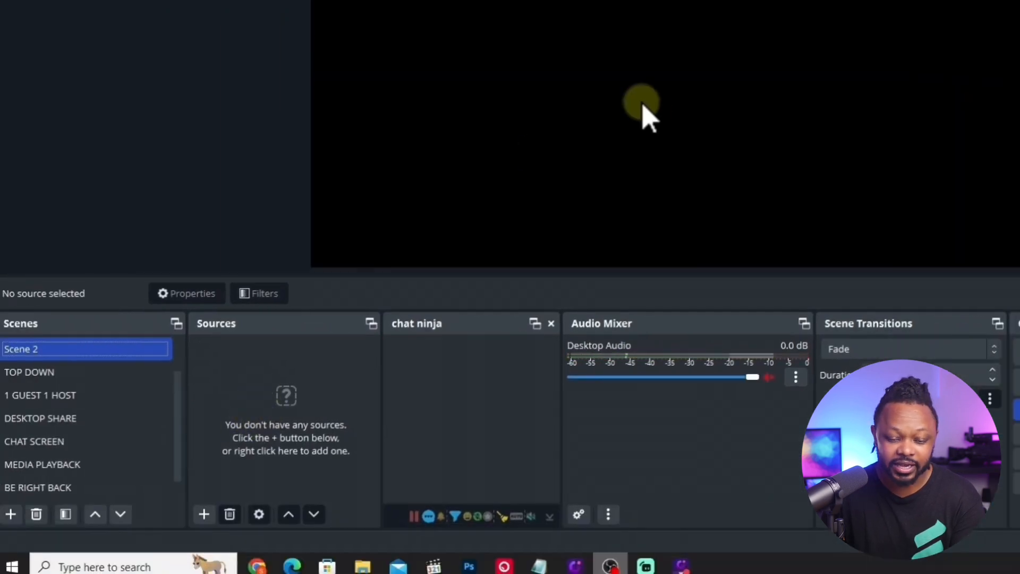
- View the available source types for the empty Scene 2, and remove that scene
click(204, 514)
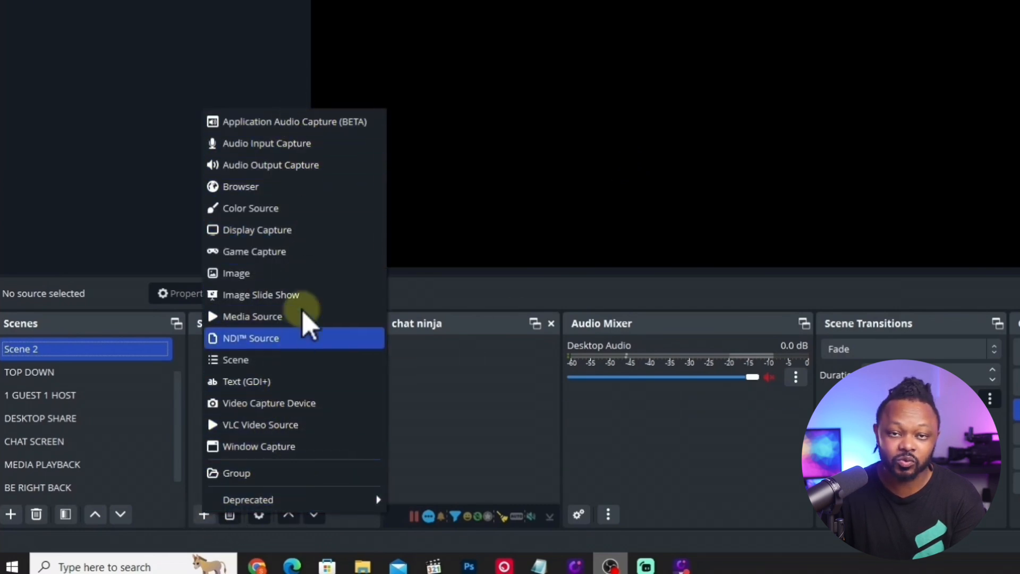
click(133, 353)
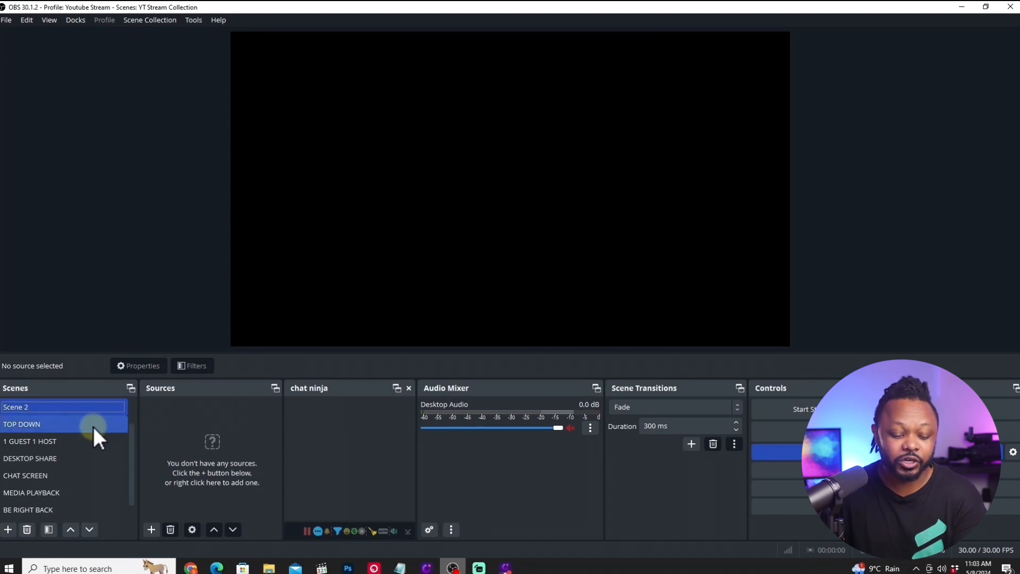
click(25, 528)
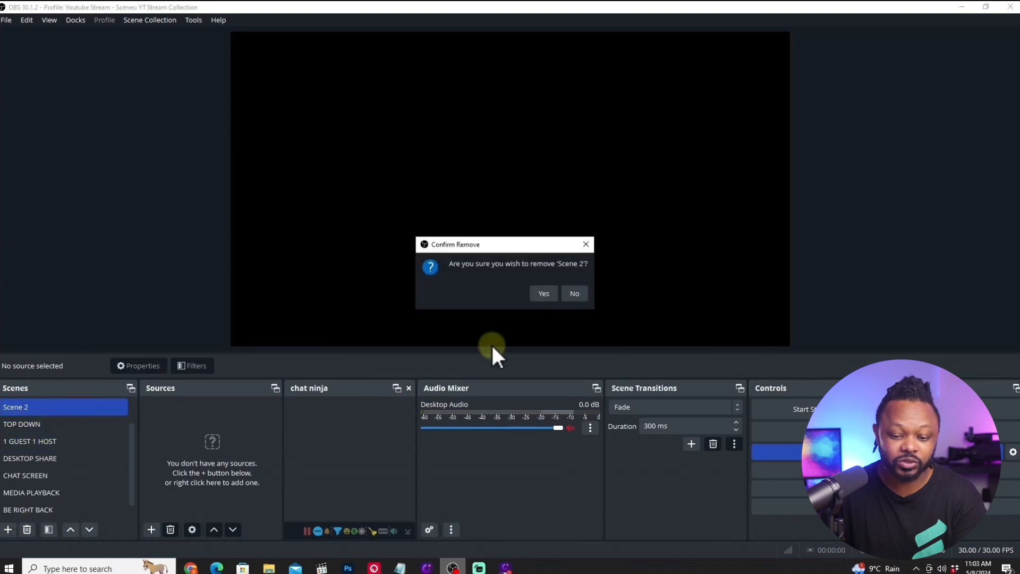
click(551, 295)
- Play the INTRO COUNTDOWN scene, switch to MAIN CAMERA, and make its OVERLAY MAIN CAMERA source visible
scroll(132, 440, up, 1)
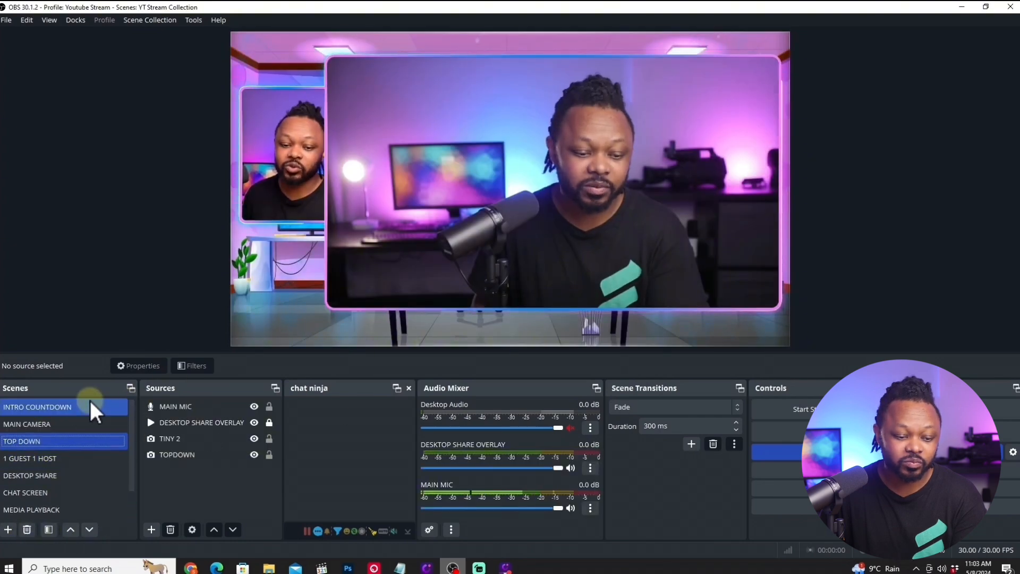
click(76, 405)
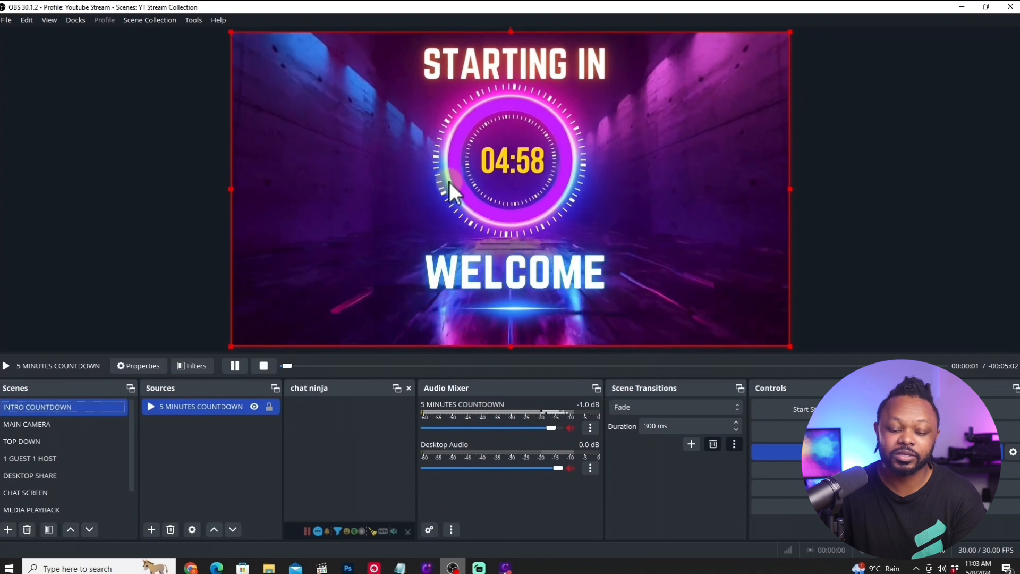
click(56, 423)
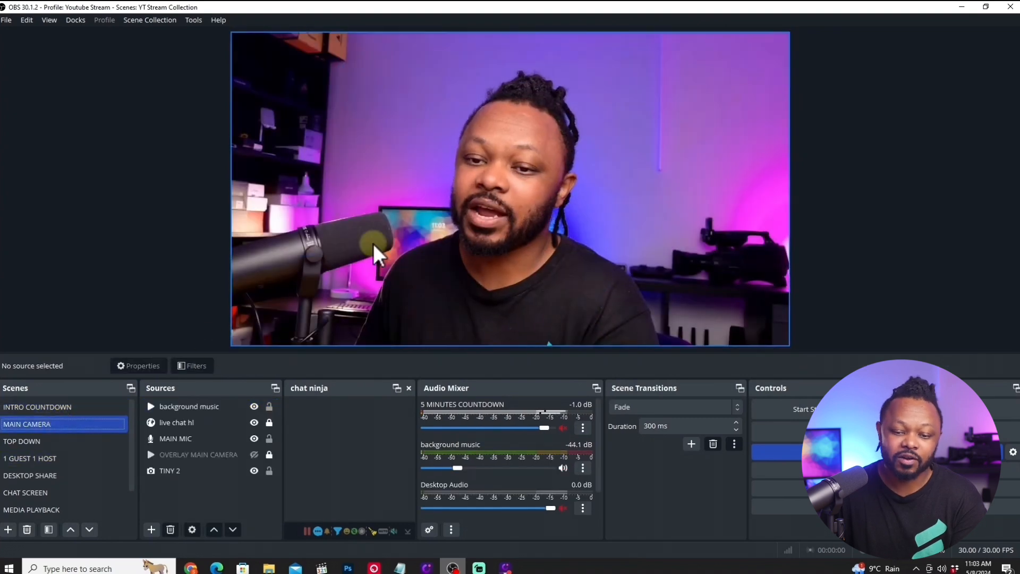
click(255, 455)
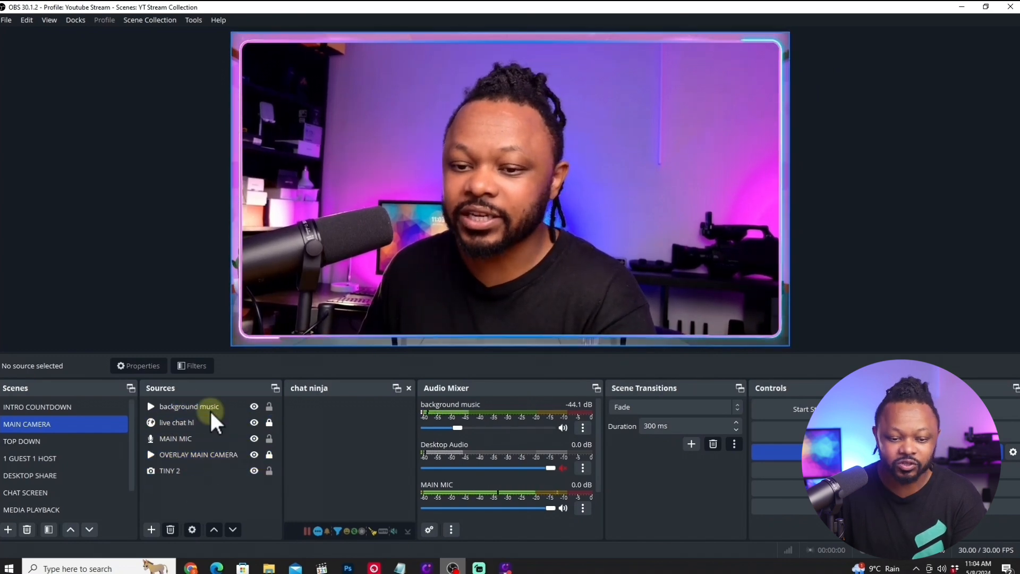
- Show the TOP DOWN scene followed by the 1 GUEST 1 HOST scene
click(51, 440)
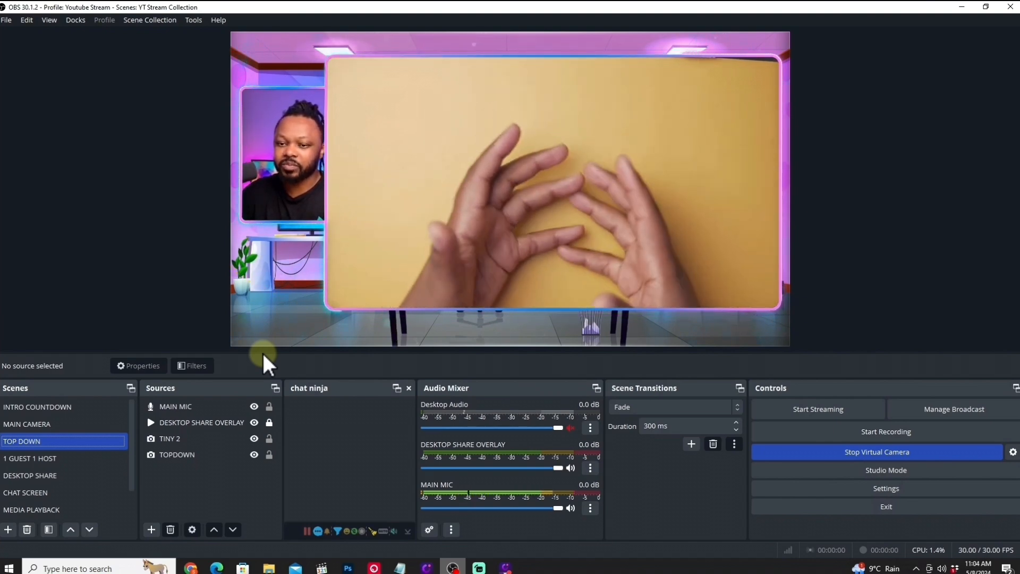
click(61, 457)
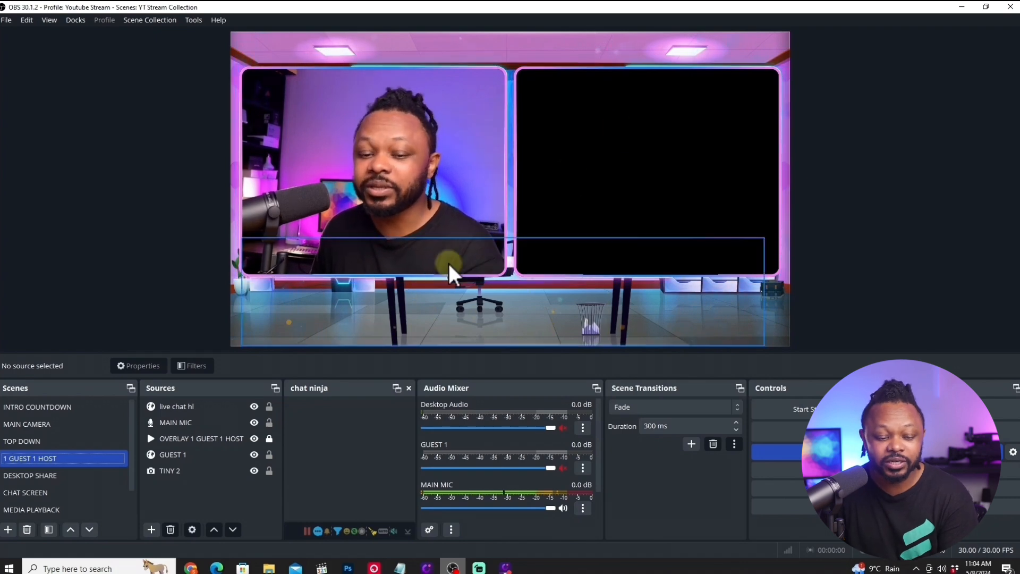
- Show the DESKTOP SHARE scene in OBS, and return to the evmux studio in the browser
click(68, 478)
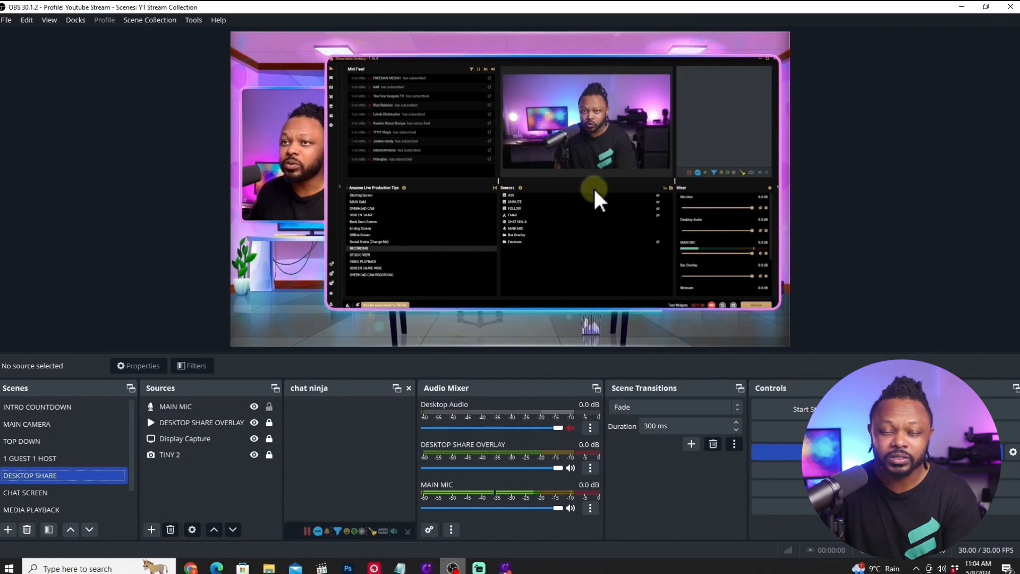
click(956, 19)
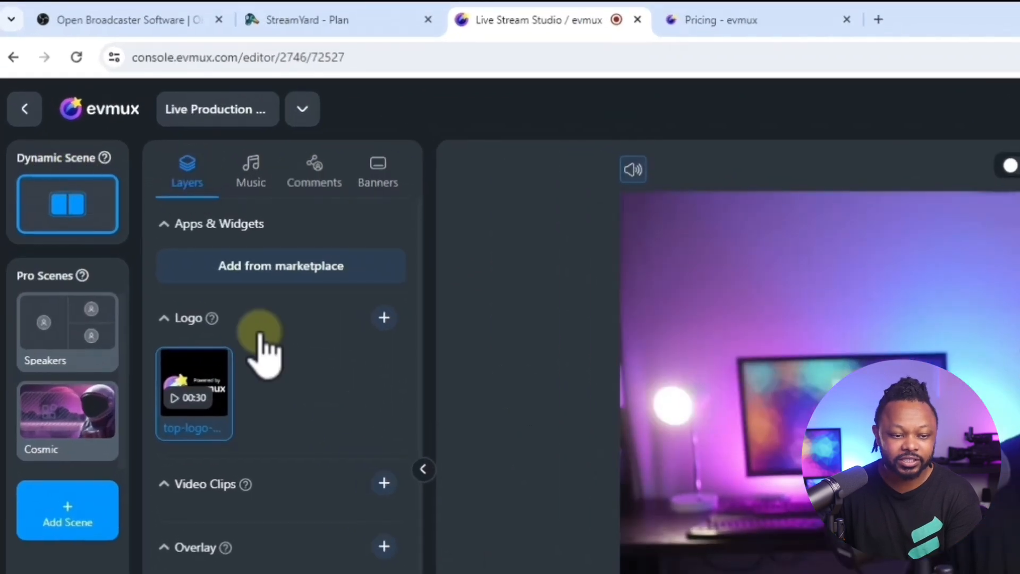
- View the available sound effects and music, and briefly show the sample comment on the broadcast before hiding it
click(251, 178)
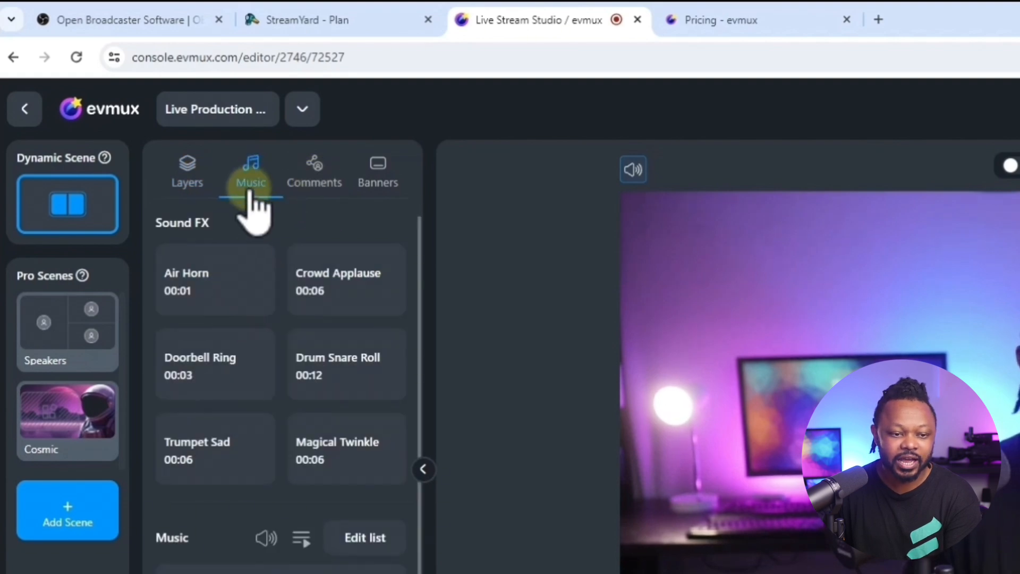
click(308, 183)
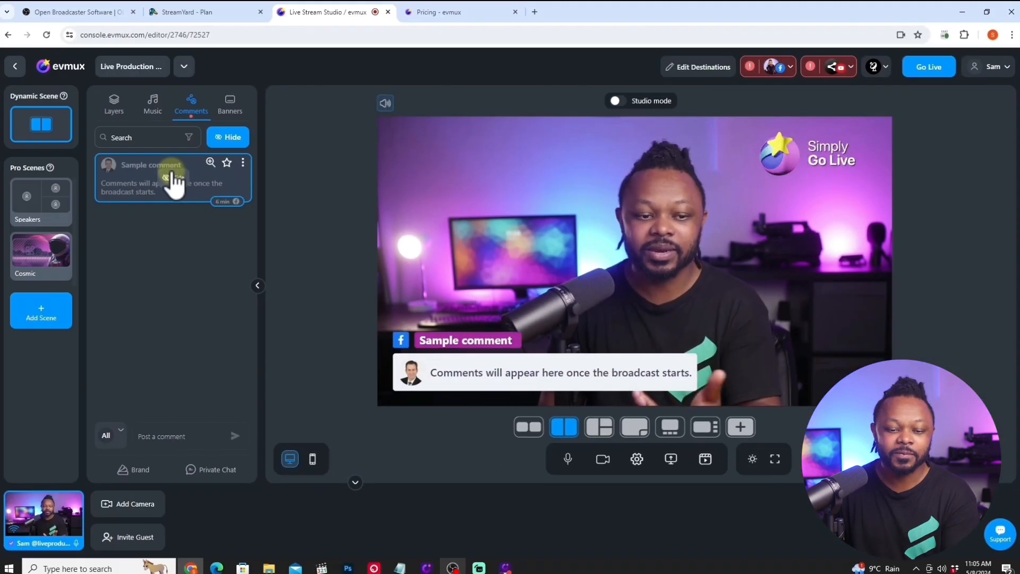
click(174, 177)
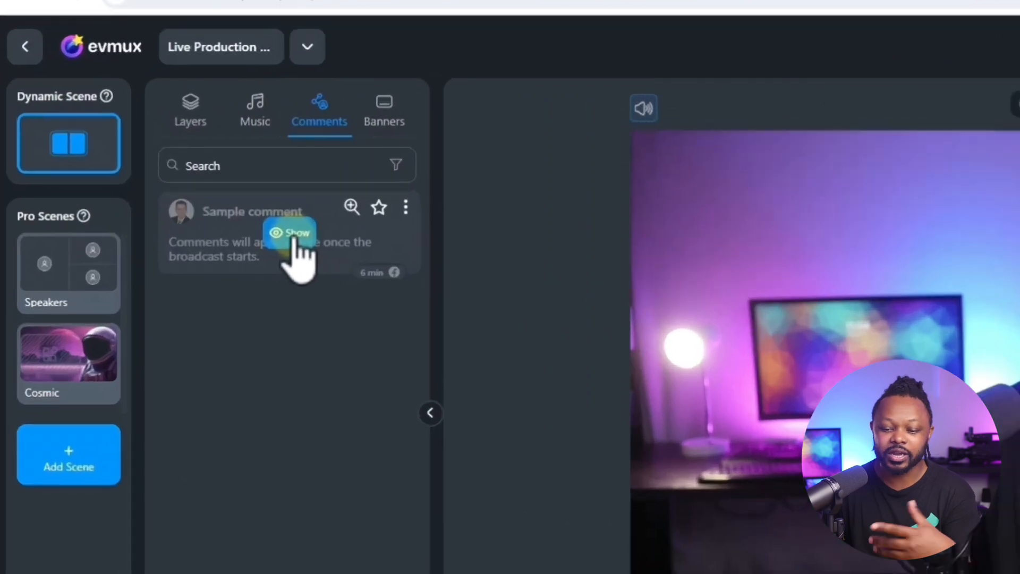
- Display the Sample Ticker banner on the broadcast, view its edit options, and close them without changing anything
click(383, 124)
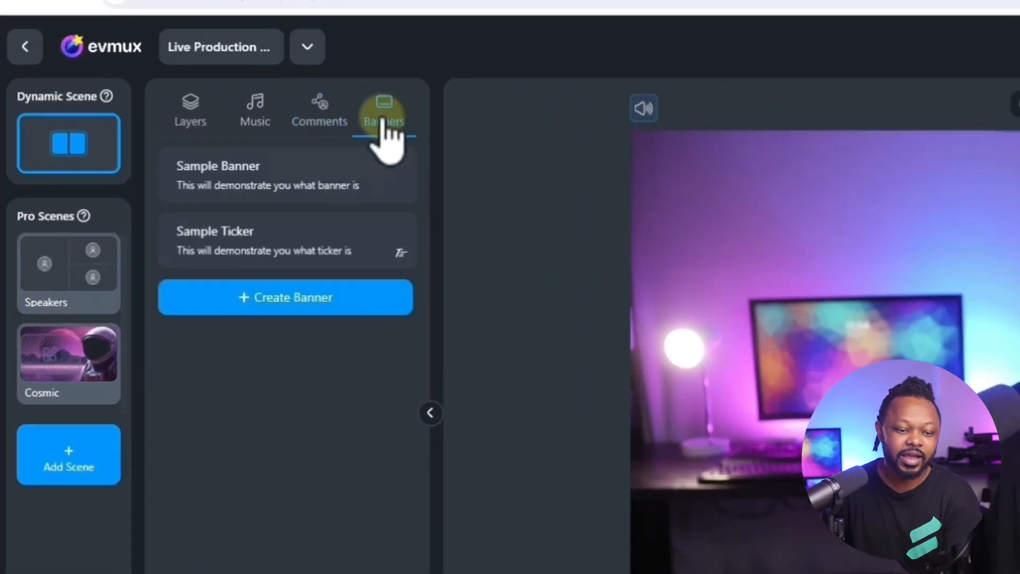
click(275, 245)
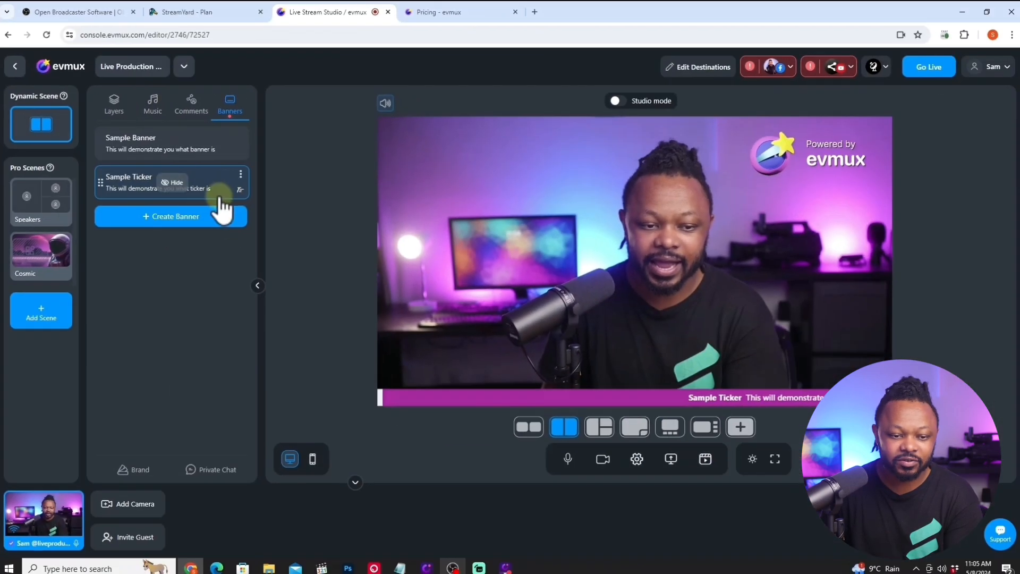
click(257, 176)
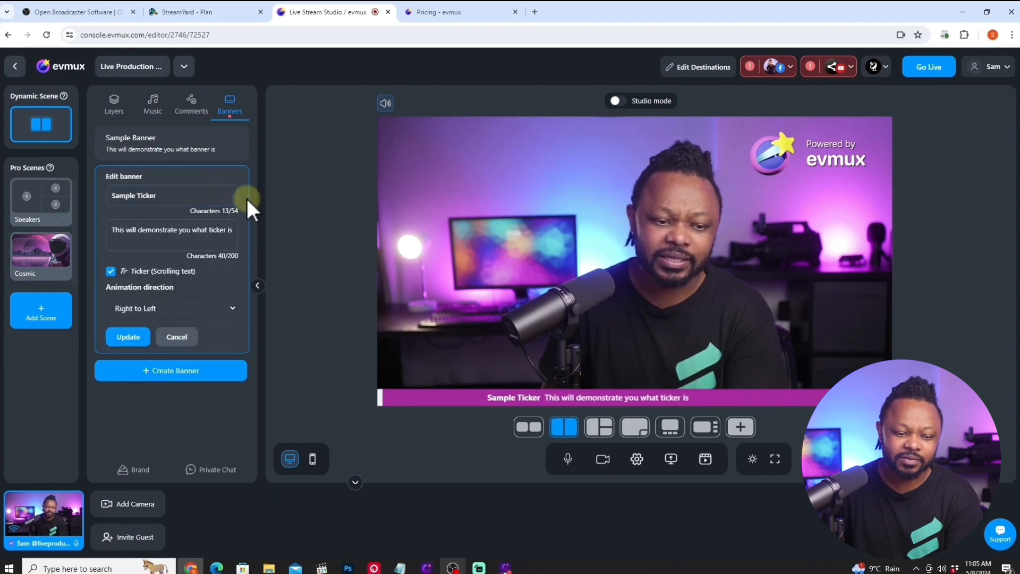
click(176, 337)
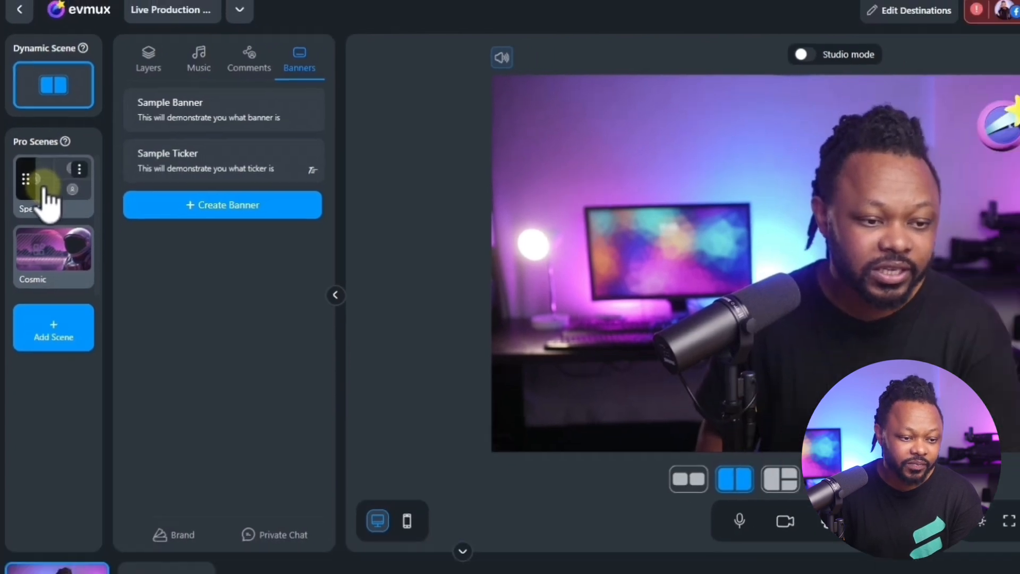
- View the Speakers Pro scene, and create a new Pro scene from the default empty template
click(49, 193)
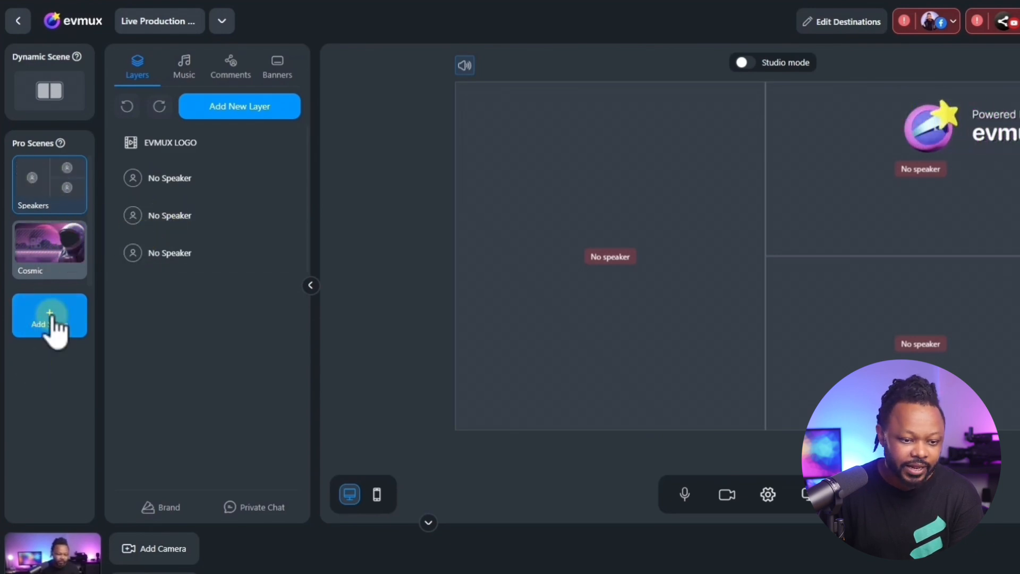
click(50, 317)
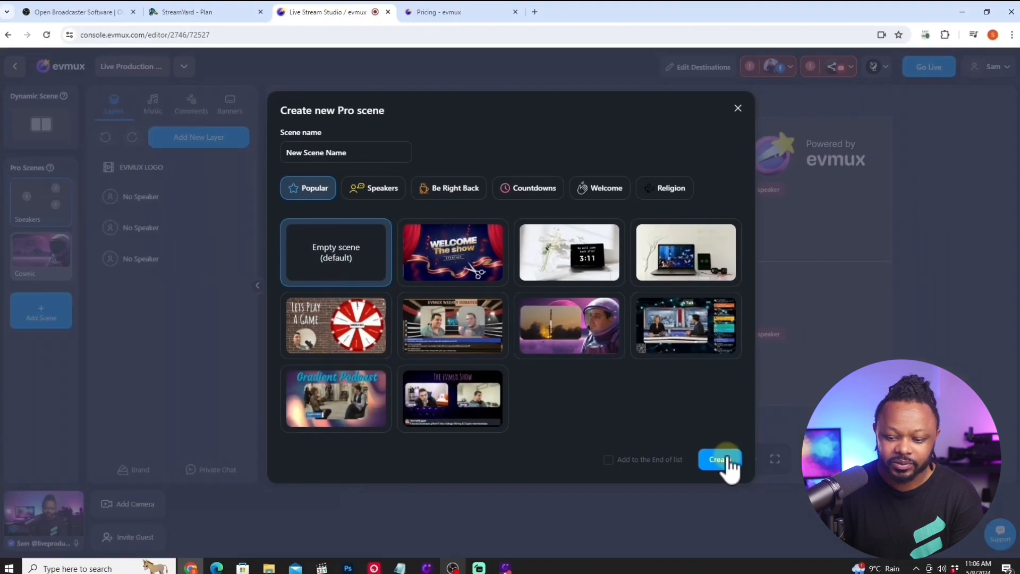
click(762, 495)
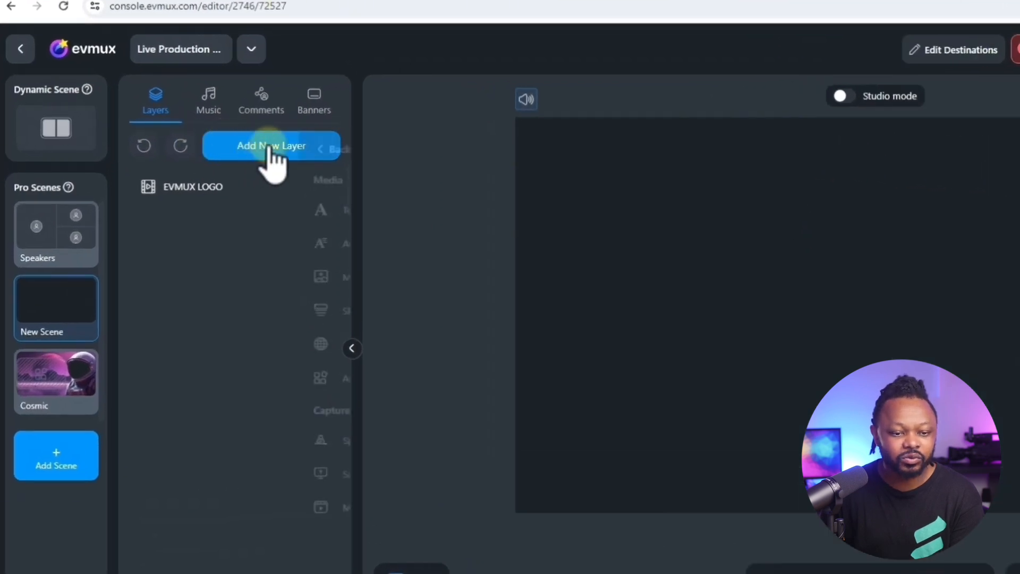
- Add the uploaded DUAL GUEST.png overlay from the media files as a layer in the new scene
click(161, 151)
click(264, 155)
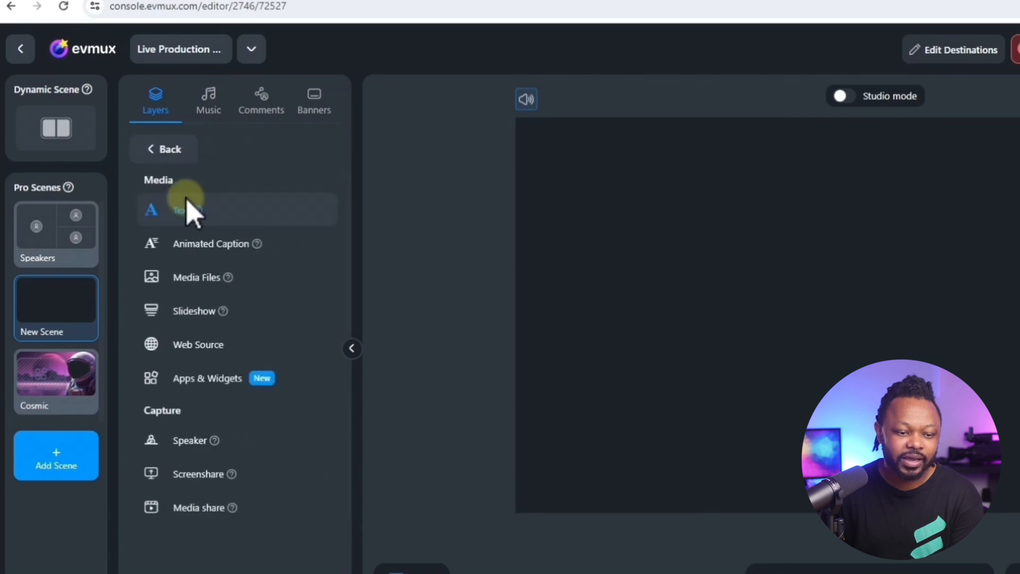
click(197, 277)
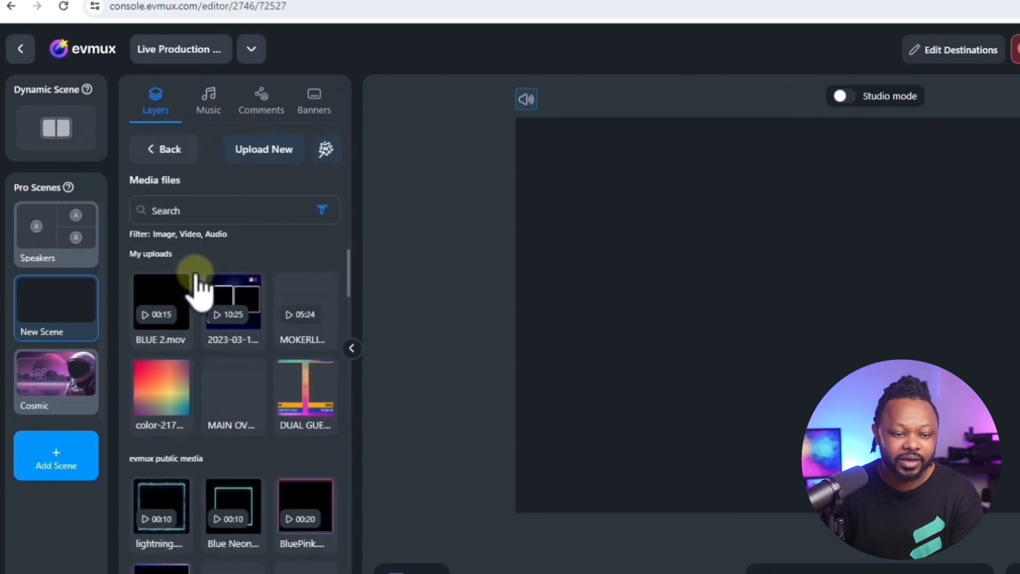
mouse_move(303, 287)
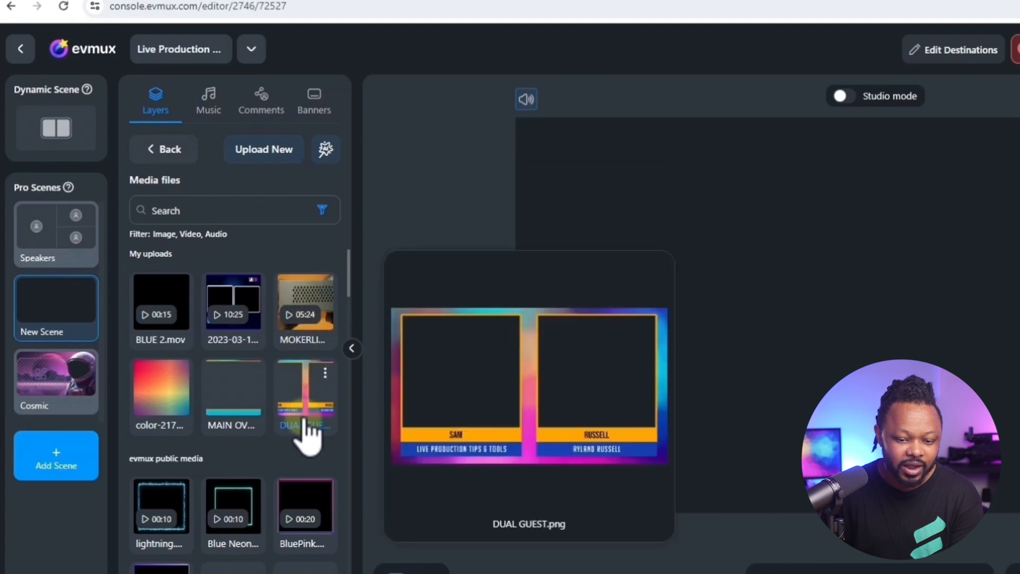
scroll(307, 429, down, 2)
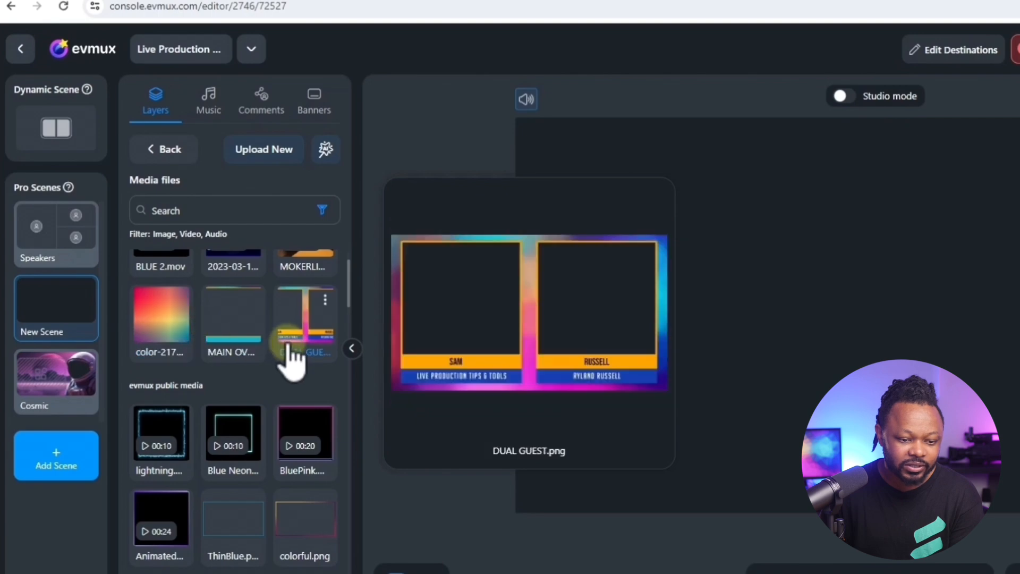
scroll(292, 353, up, 2)
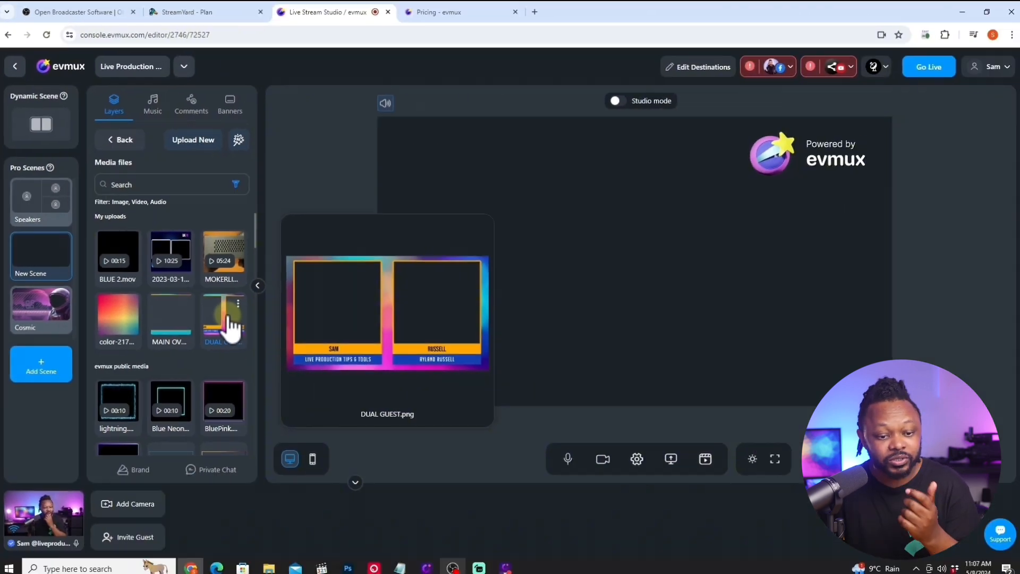
click(312, 396)
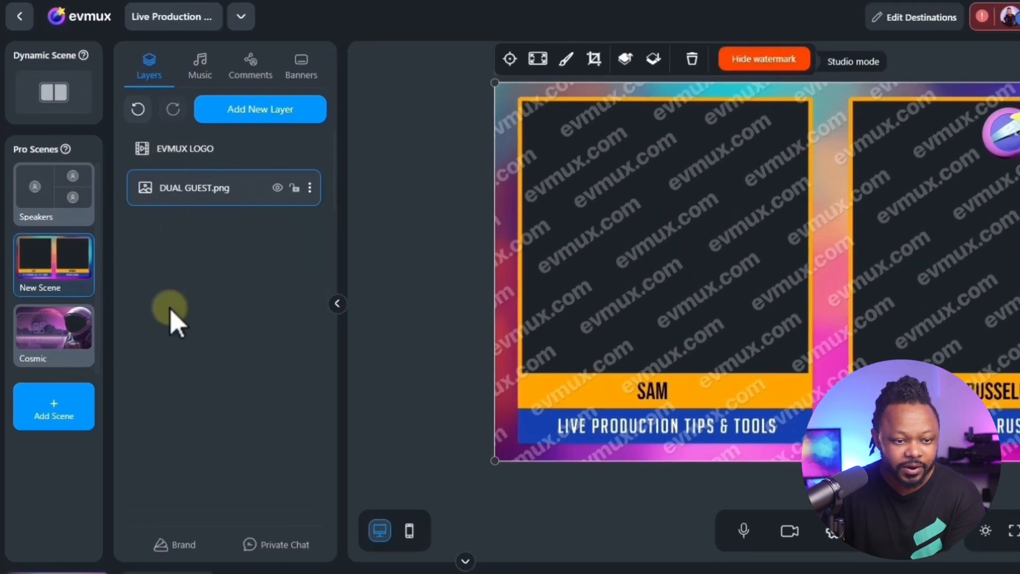
- Add the host's camera as a speaker layer, shrink it, and place it over the overlay's left frame
click(261, 110)
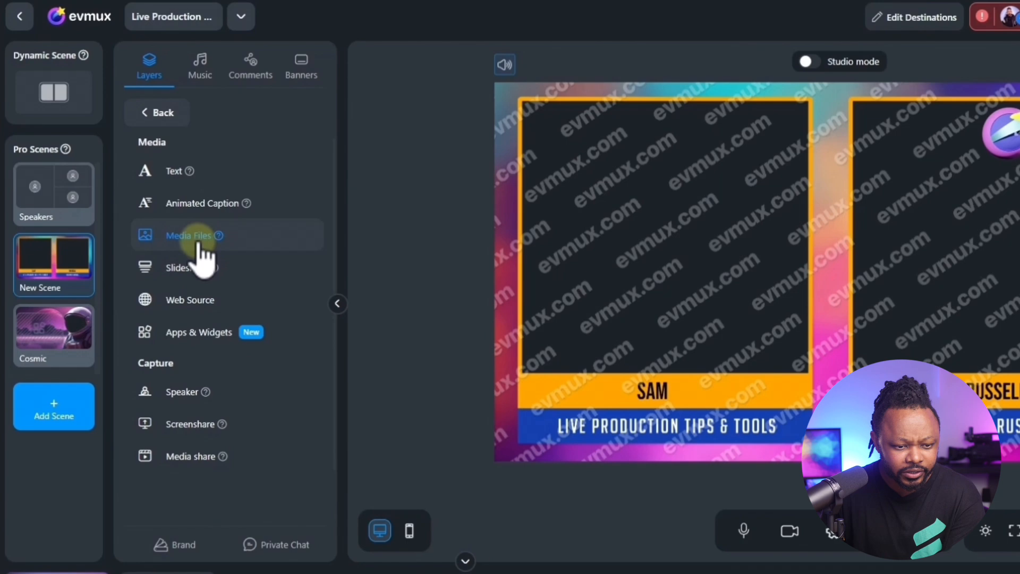
click(186, 392)
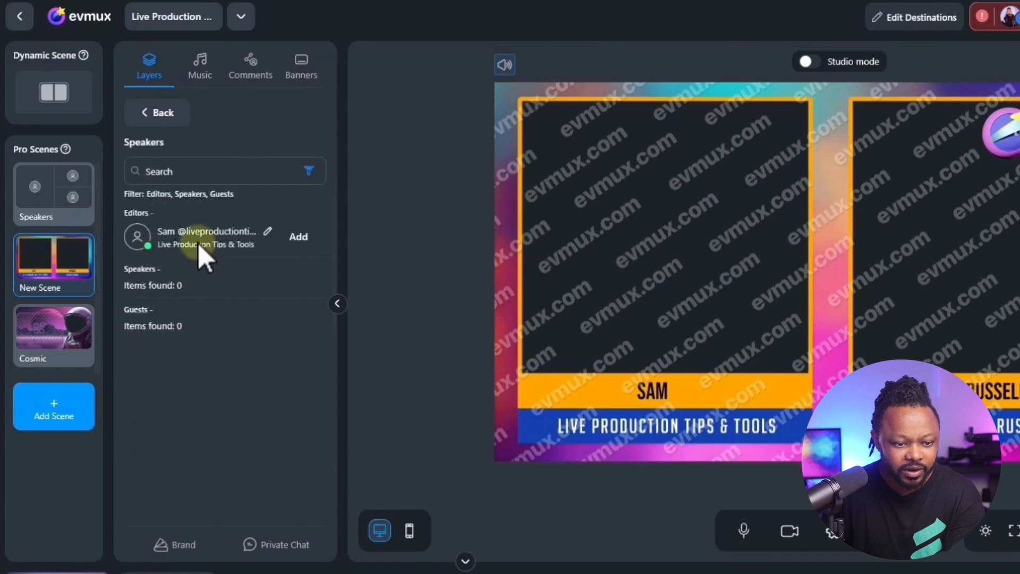
click(295, 237)
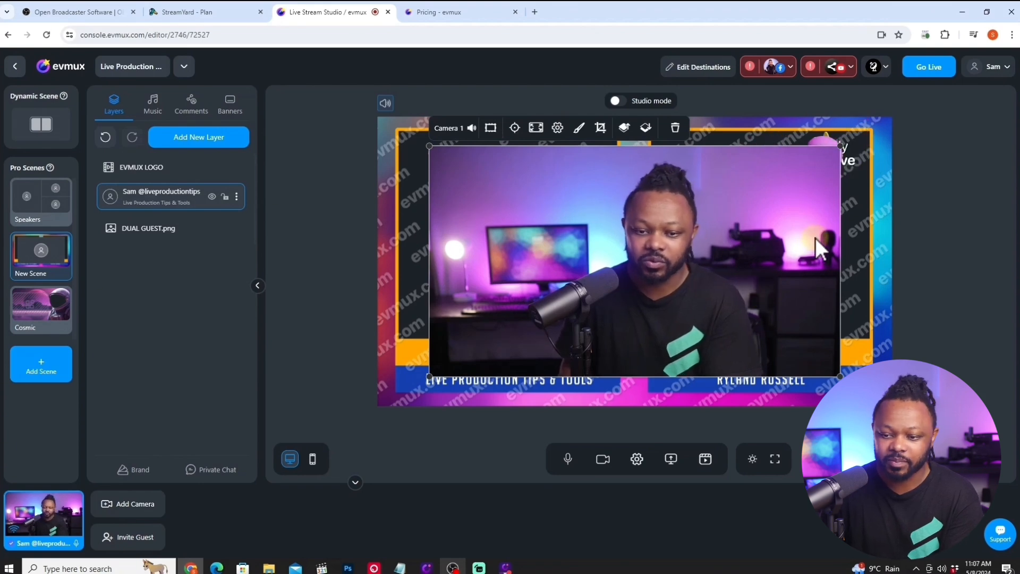
drag(840, 146, 656, 198)
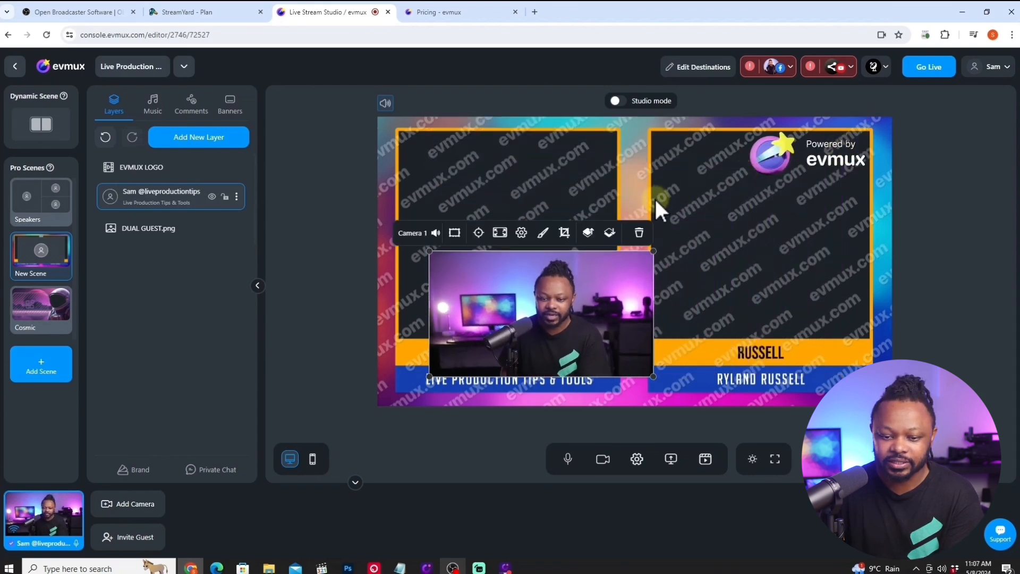
drag(515, 320, 478, 197)
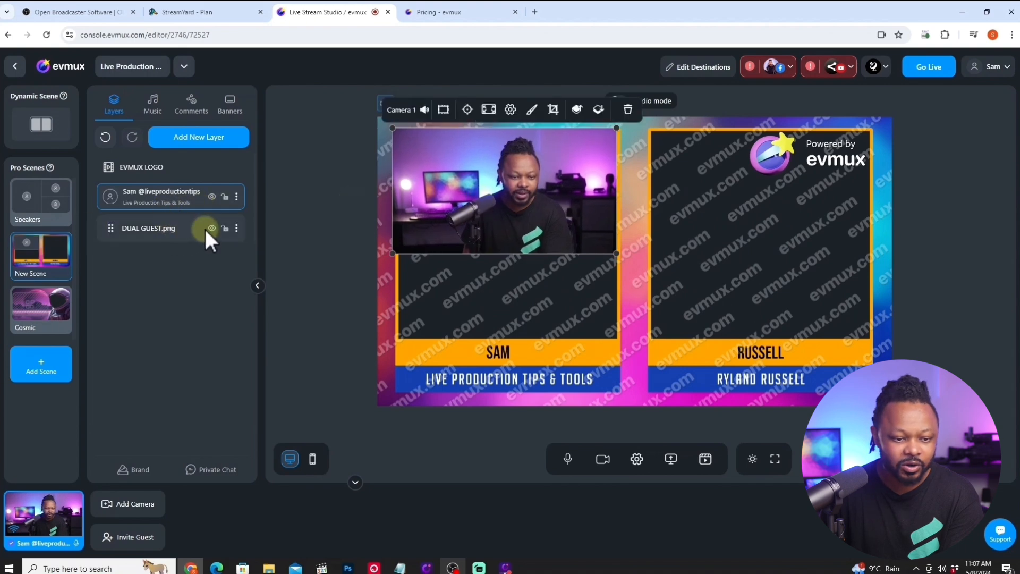
- Move the DUAL GUEST.png layer above the host's camera layer, and enlarge and reposition the camera to cover the left frame's full height
drag(115, 229, 114, 177)
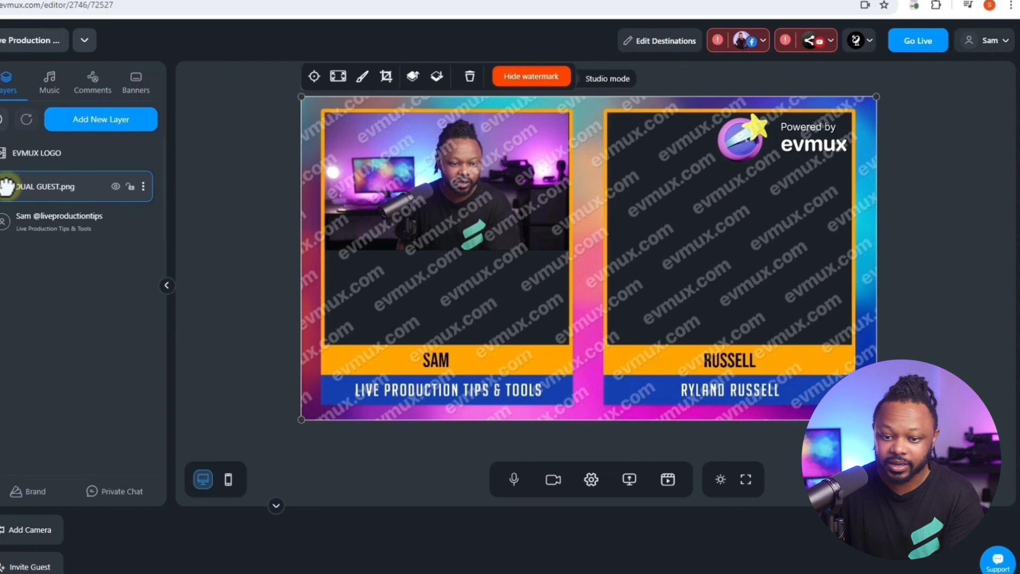
click(75, 221)
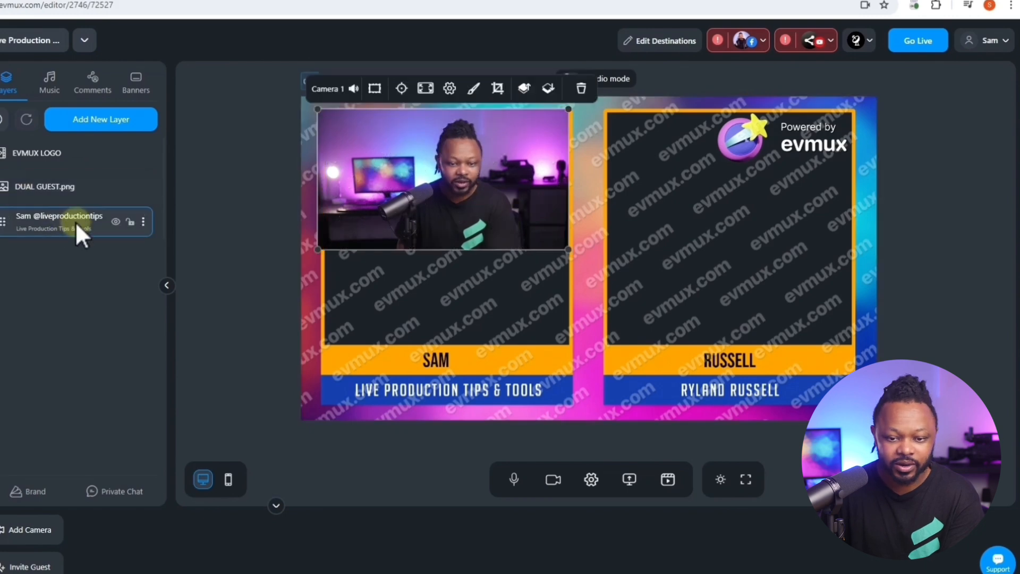
drag(435, 170, 432, 210)
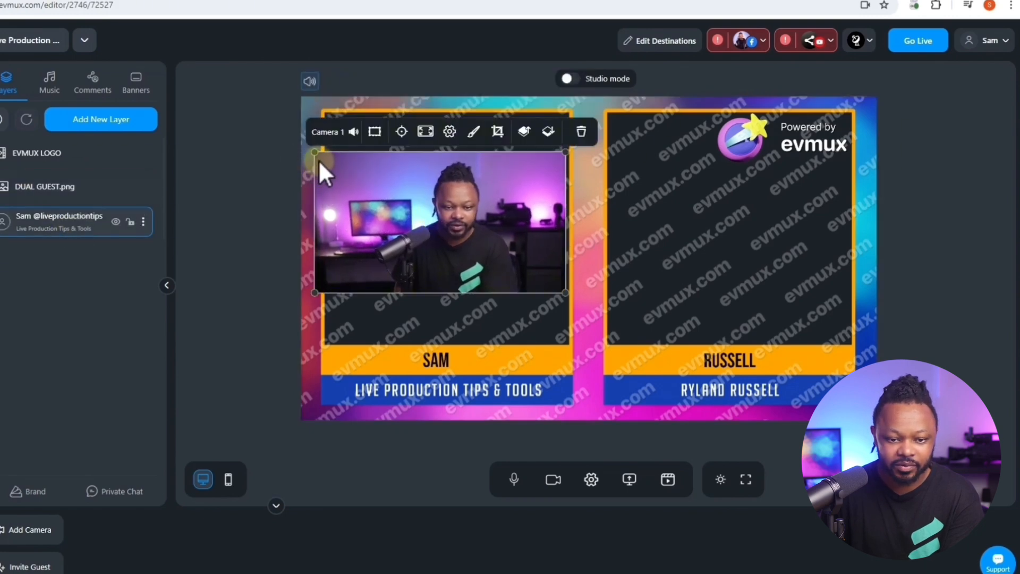
drag(317, 162, 281, 91)
drag(467, 225, 471, 199)
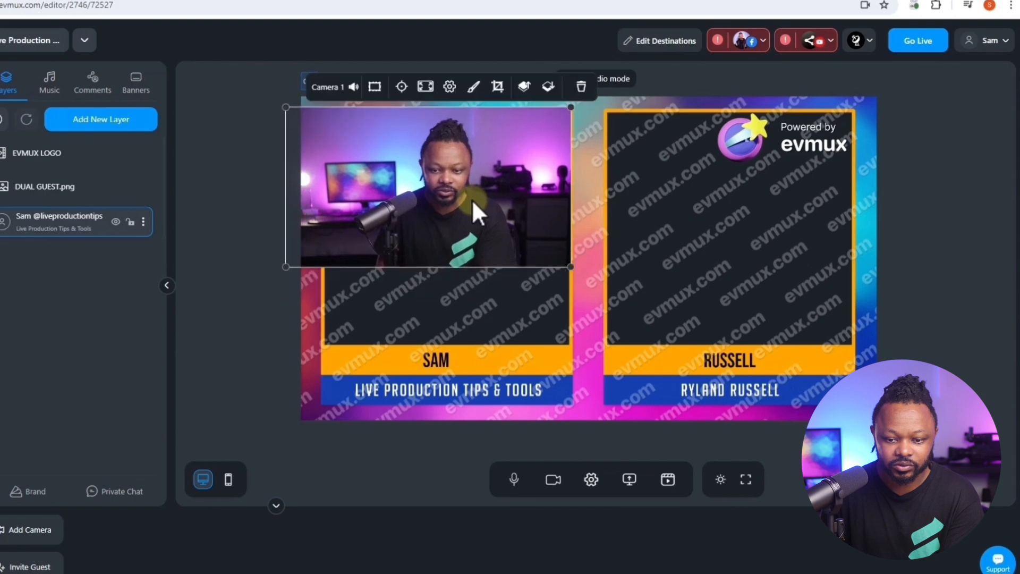
drag(571, 267, 585, 299)
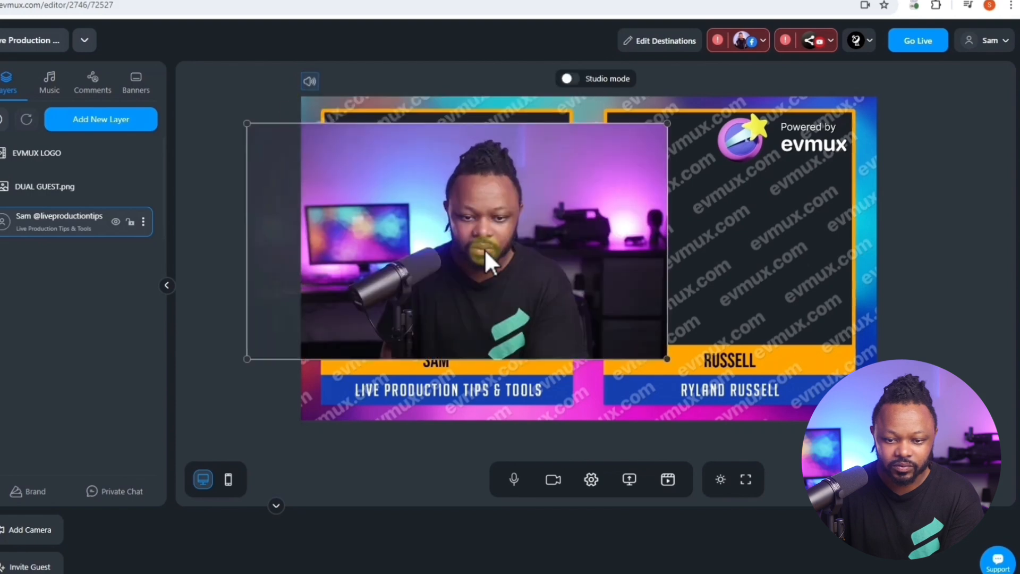
drag(484, 249, 453, 233)
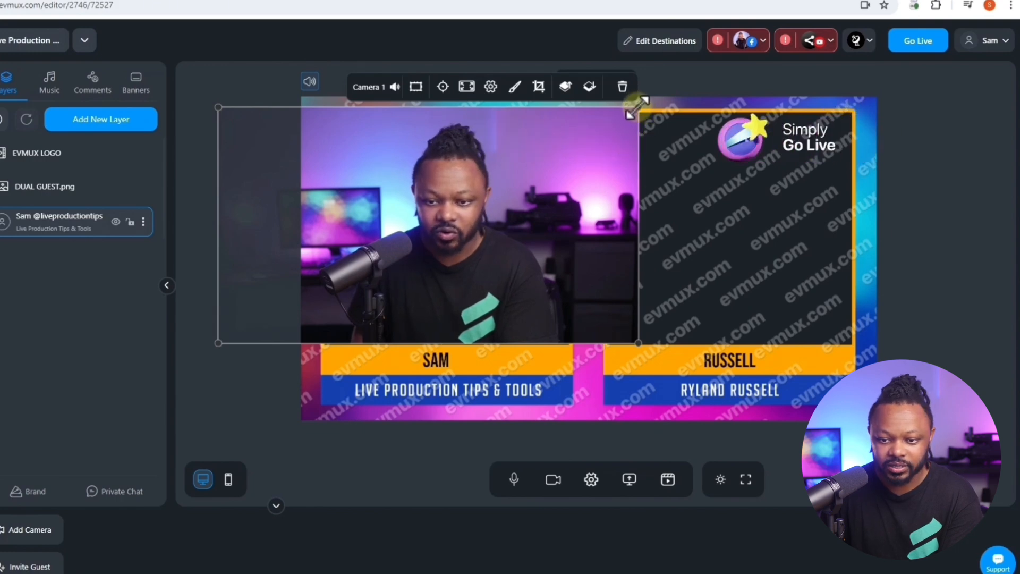
- Crop the right side of the host's camera so it stays within the overlay's left frame
click(540, 87)
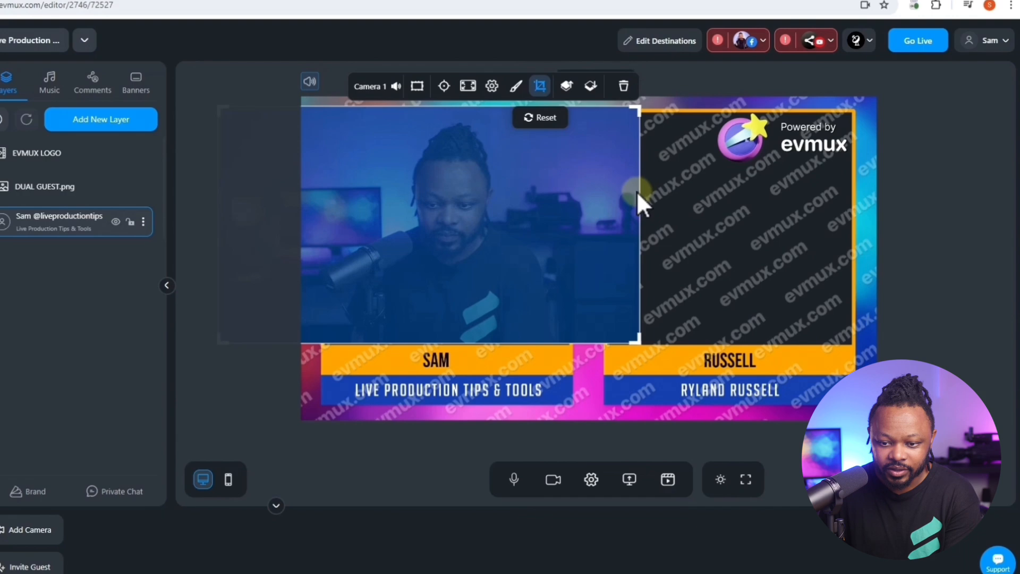
drag(638, 109, 579, 113)
drag(306, 110, 292, 111)
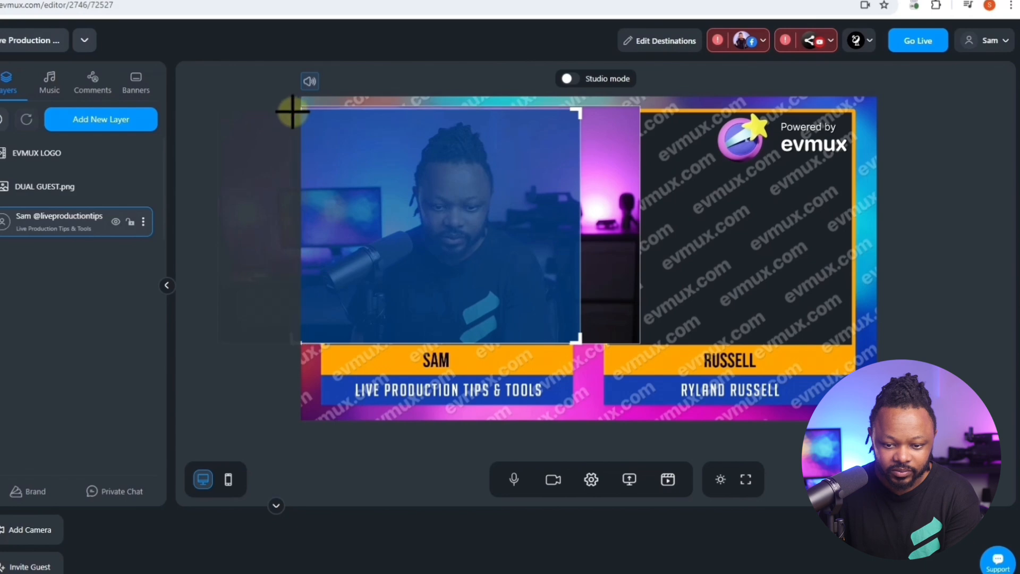
click(425, 67)
click(452, 192)
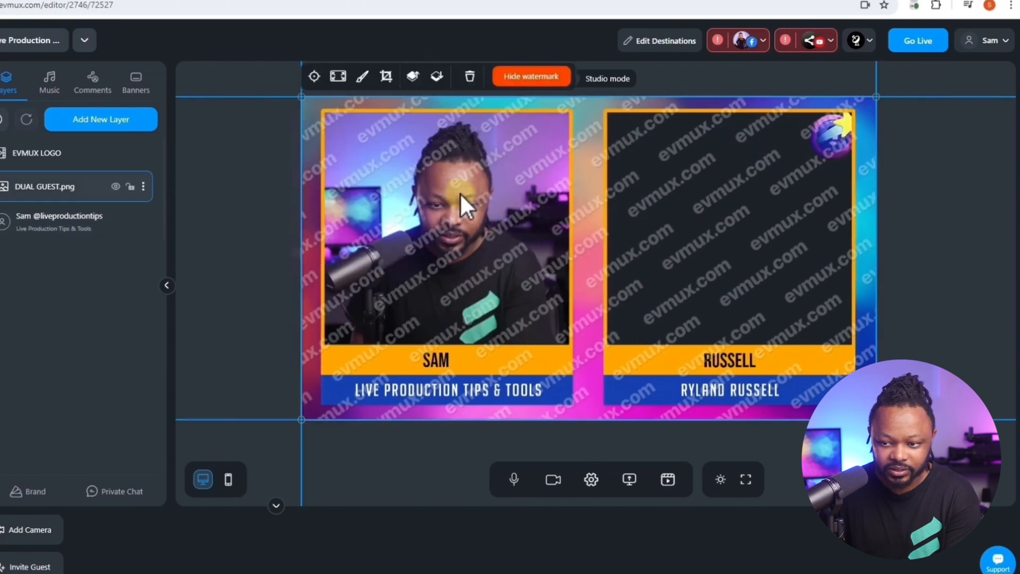
- Lock the DUAL GUEST.png and host camera layers, and open the camera layer's additional options
click(129, 186)
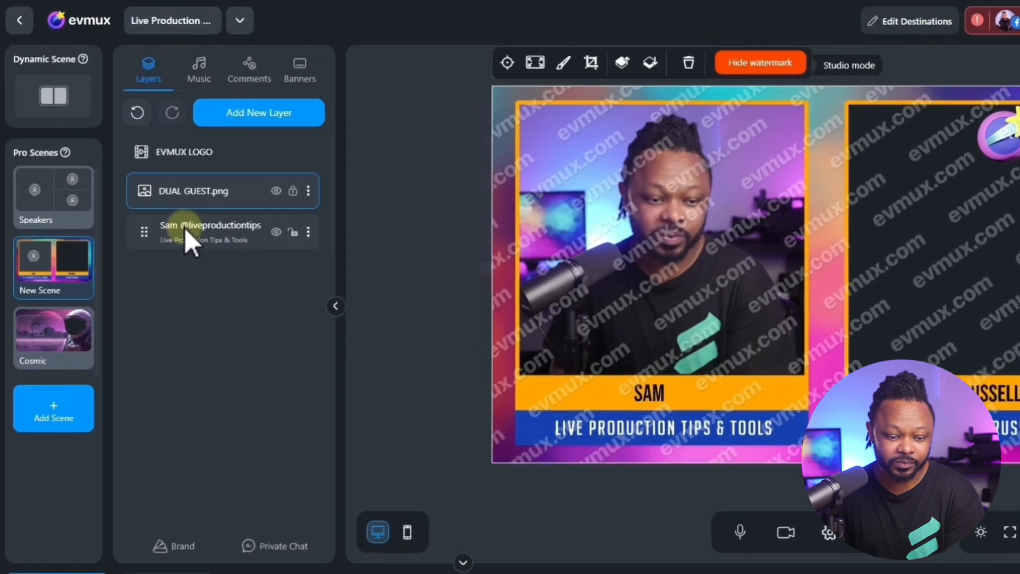
click(294, 233)
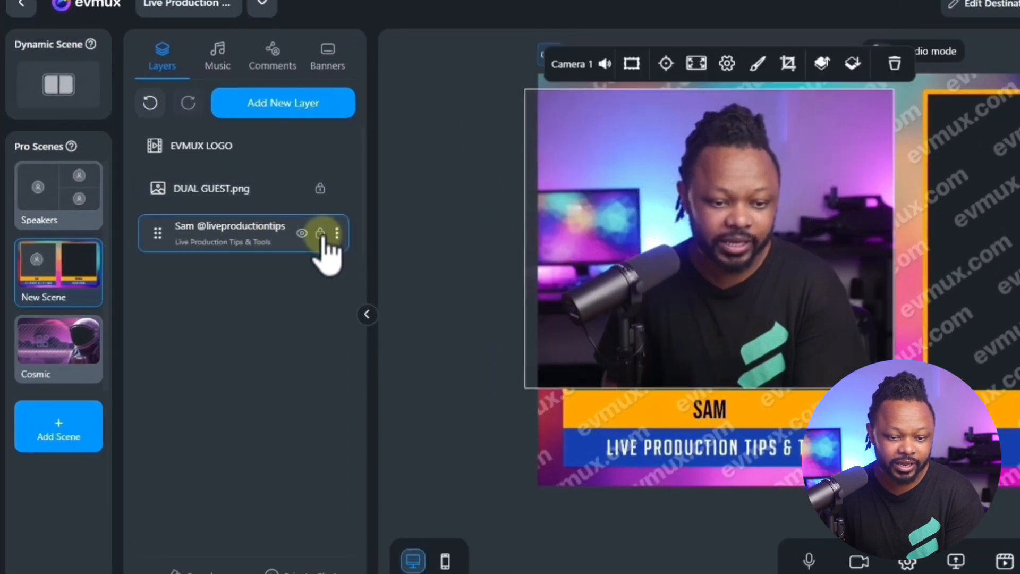
click(337, 234)
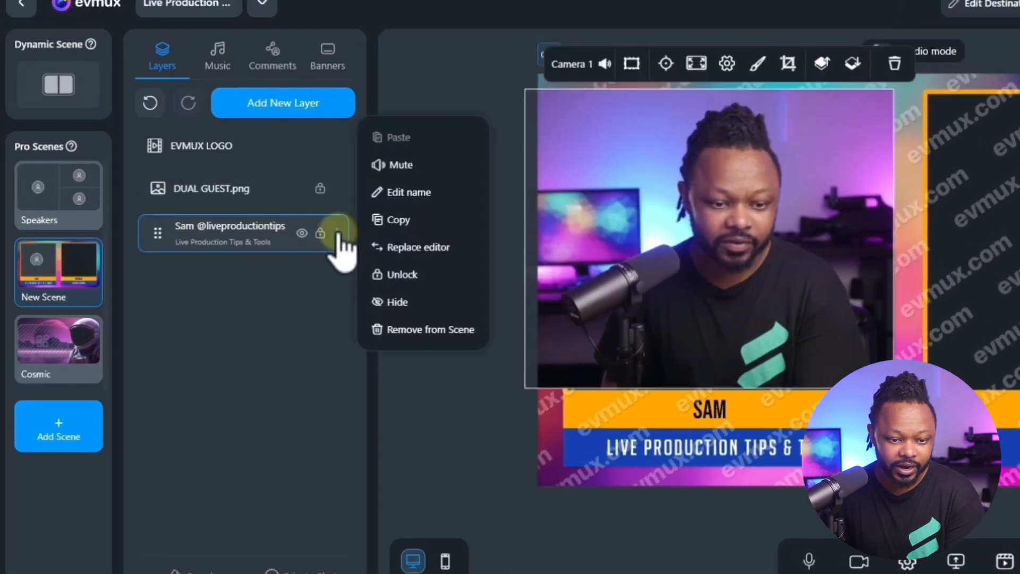
- Duplicate the host's locked camera layer and move the copy to the bottom of the layer stack
click(418, 233)
click(221, 290)
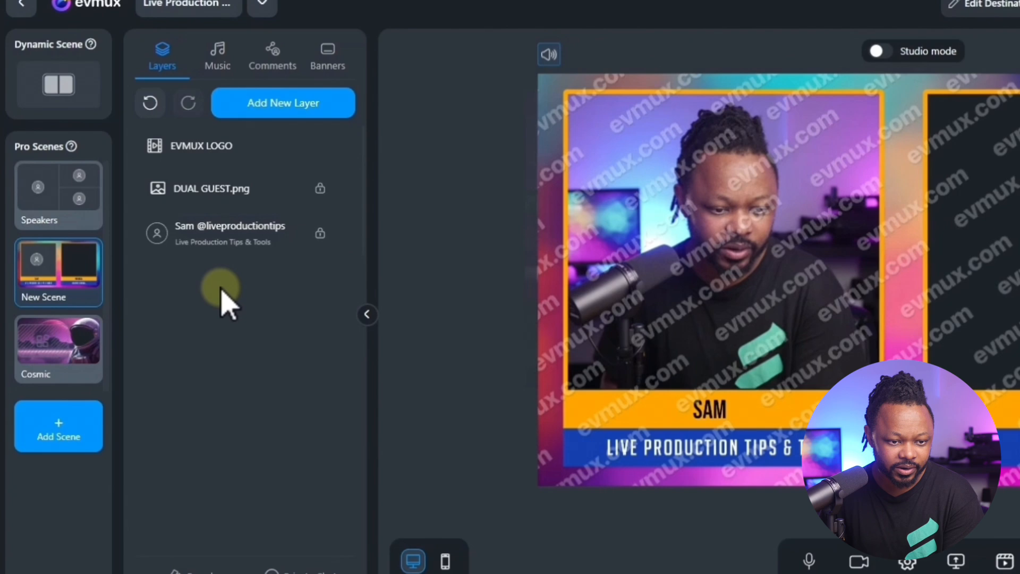
key(ctrl+v)
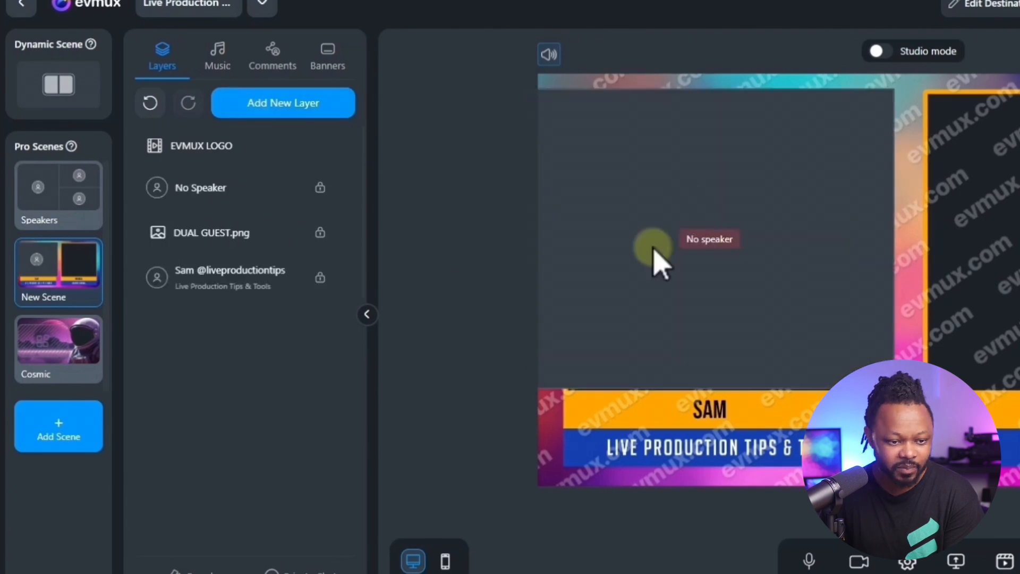
click(221, 190)
drag(180, 199, 172, 271)
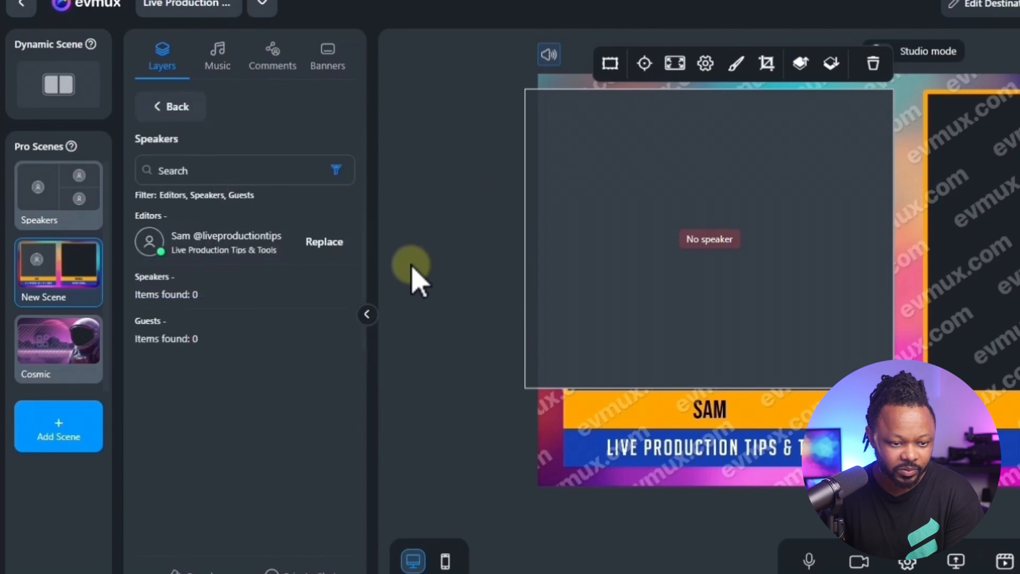
click(221, 247)
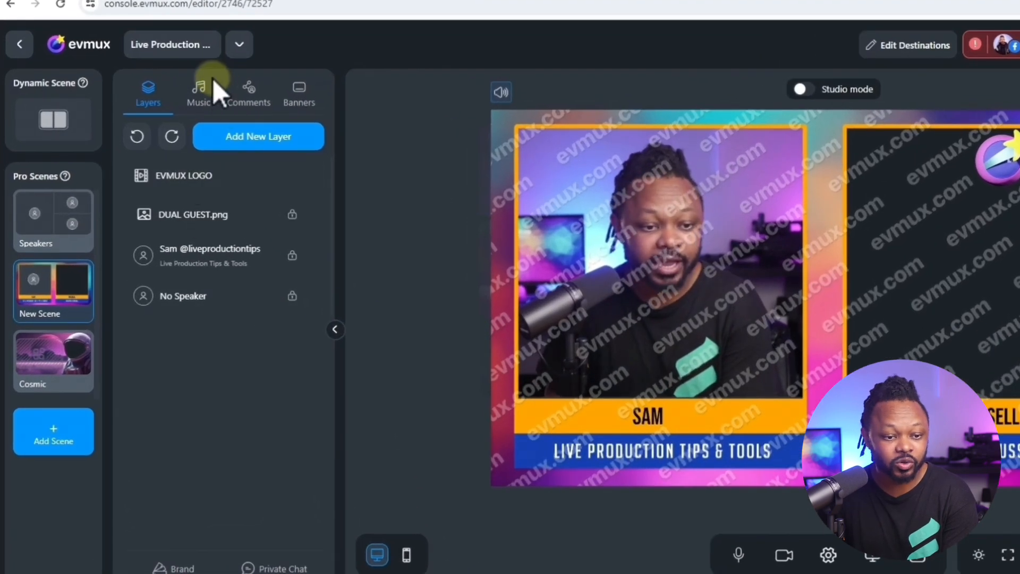
- Play the background-music track, and open its rename dialog and close it without changing the name
click(212, 80)
scroll(162, 449, down, 3)
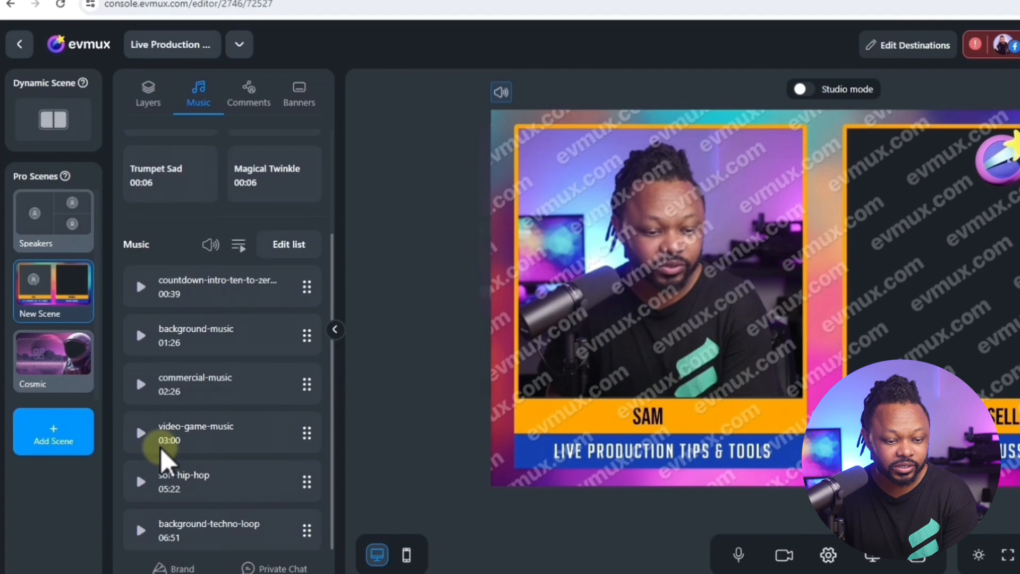
click(141, 336)
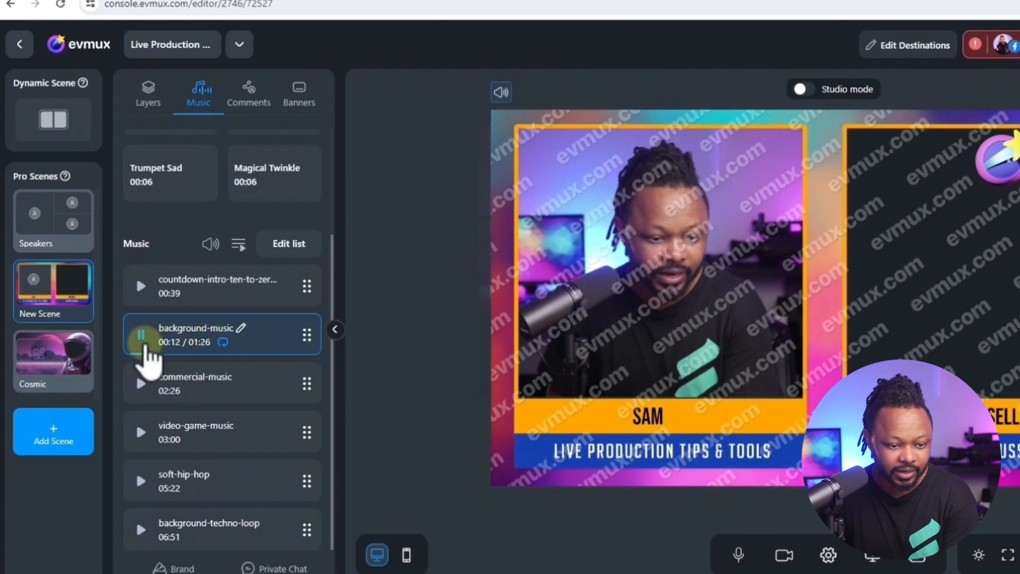
click(241, 326)
click(657, 349)
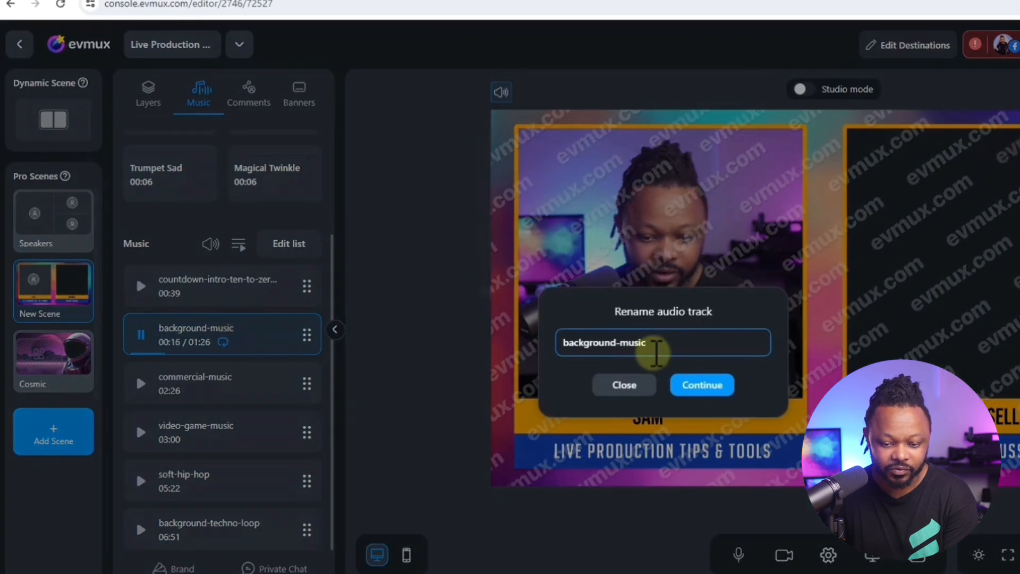
click(635, 388)
- Switch playback to the commercial-music track and stop the music
click(141, 335)
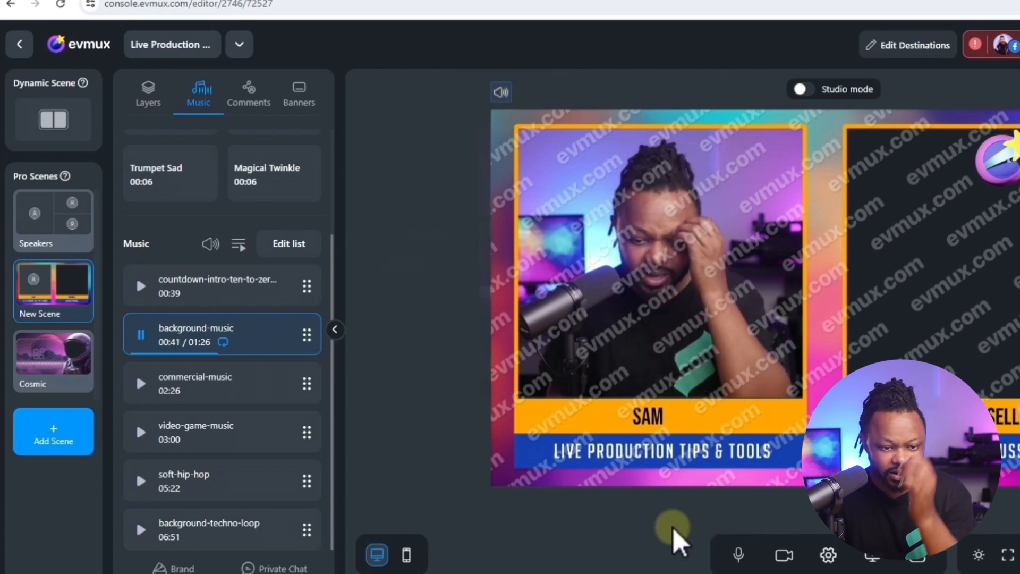
click(141, 385)
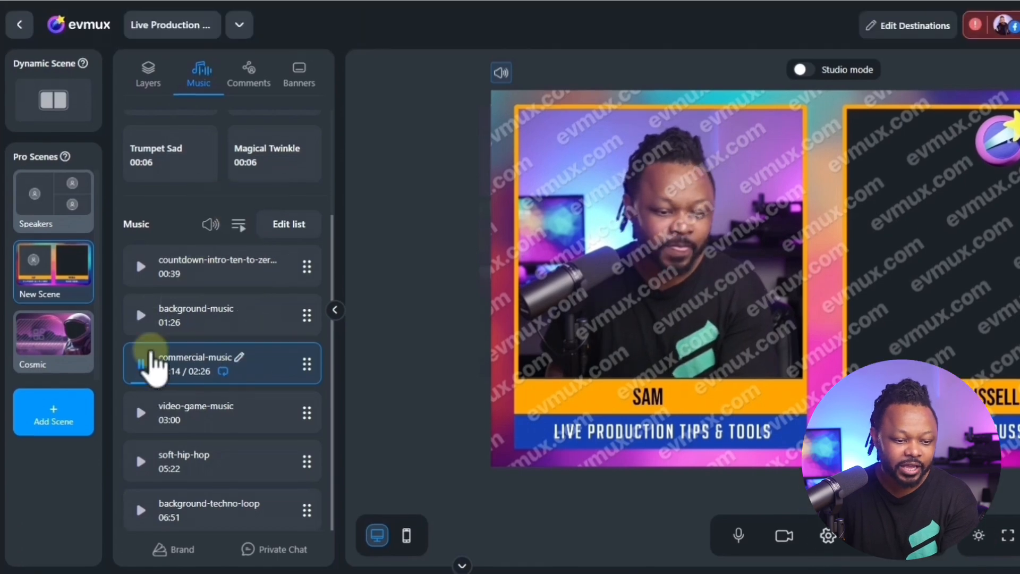
click(140, 314)
- Show the sample comment on the stage and hide it again
click(250, 85)
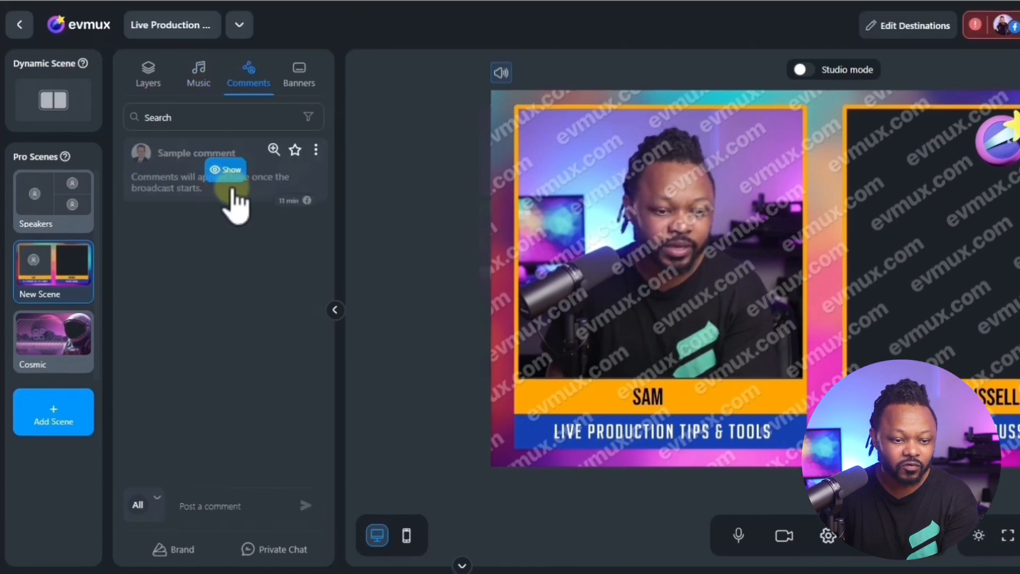
click(225, 170)
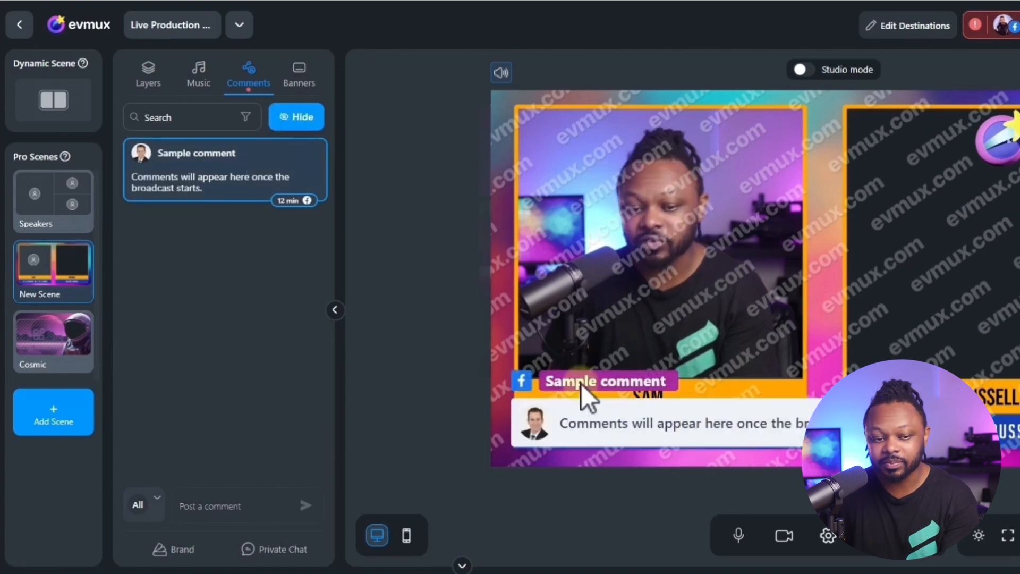
mouse_move(313, 154)
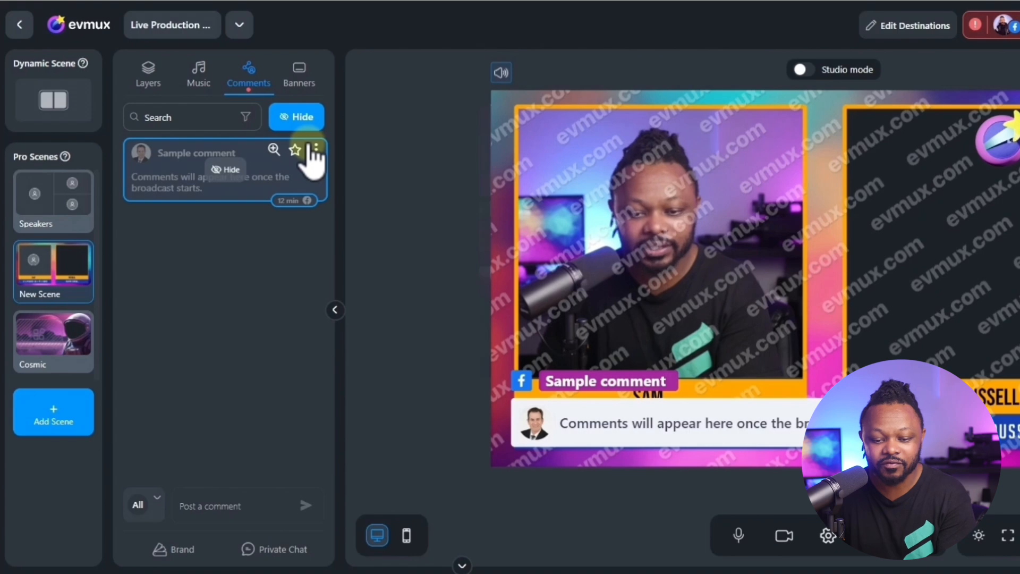
click(296, 120)
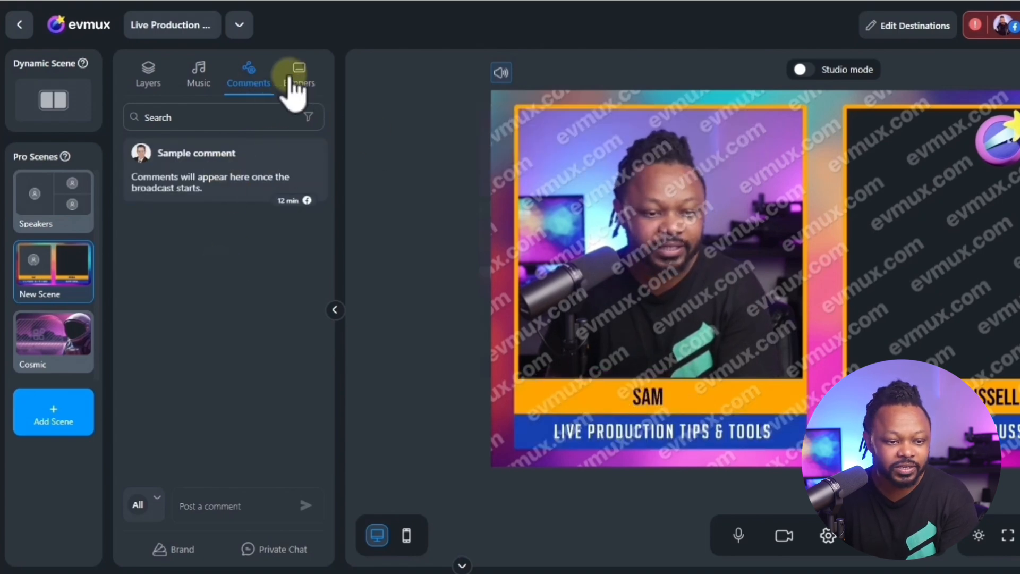
- Add the uploaded MOKERLINK POE SWITCH video from the media files as a new layer in the scene
click(151, 81)
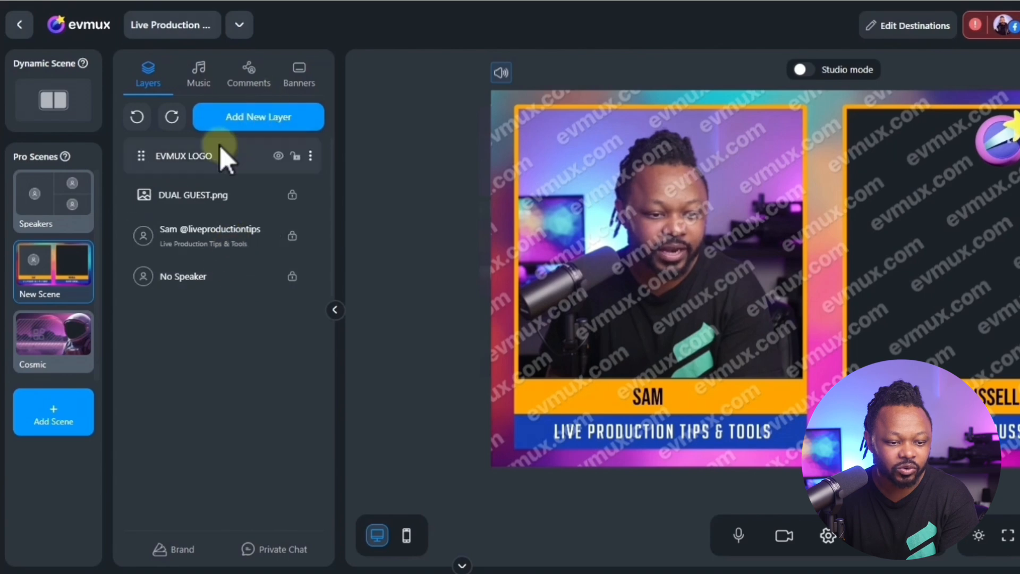
click(250, 128)
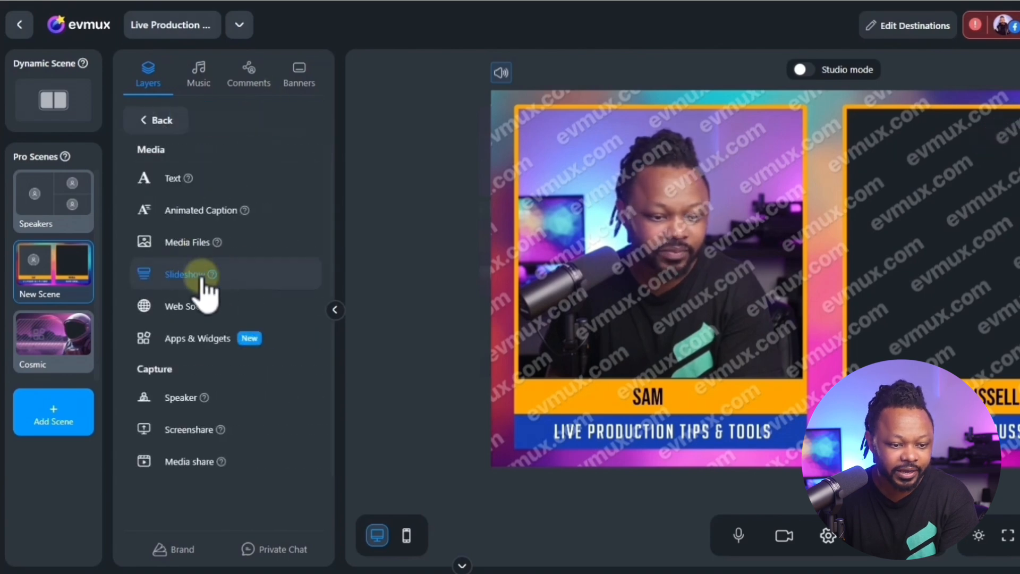
click(194, 243)
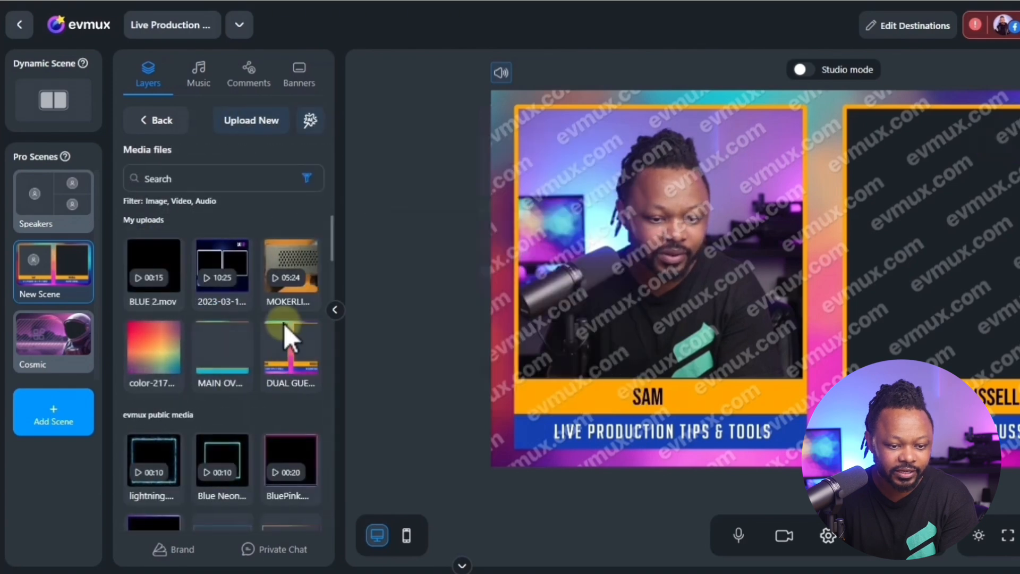
click(291, 311)
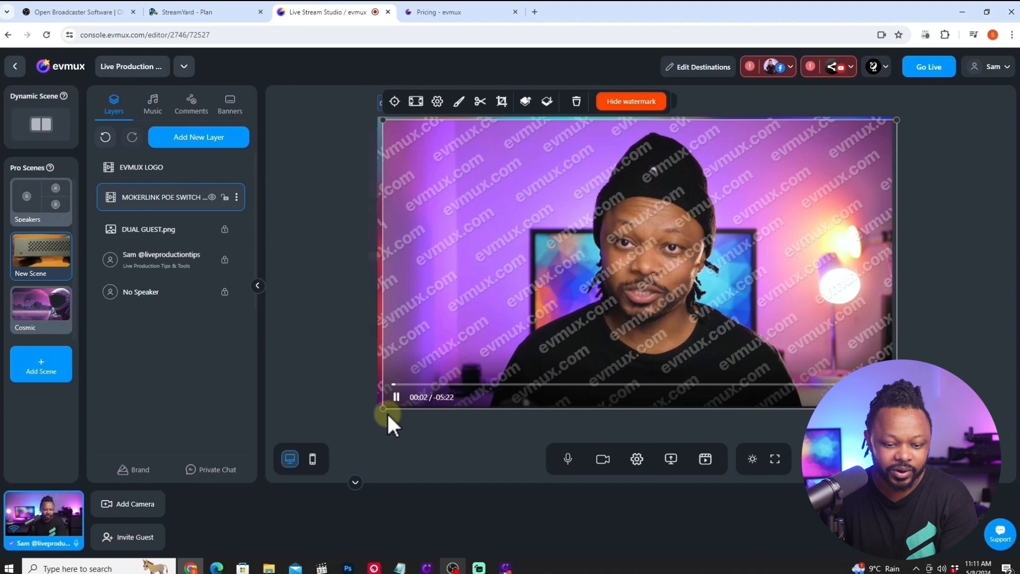
- Shrink the MOKERLINK POE SWITCH video to about half the canvas width and place it over the upper part of the overlay's right frame
drag(384, 409, 642, 285)
mouse_move(760, 186)
mouse_down()
mouse_move(770, 196)
mouse_move(758, 246)
mouse_move(766, 194)
mouse_up()
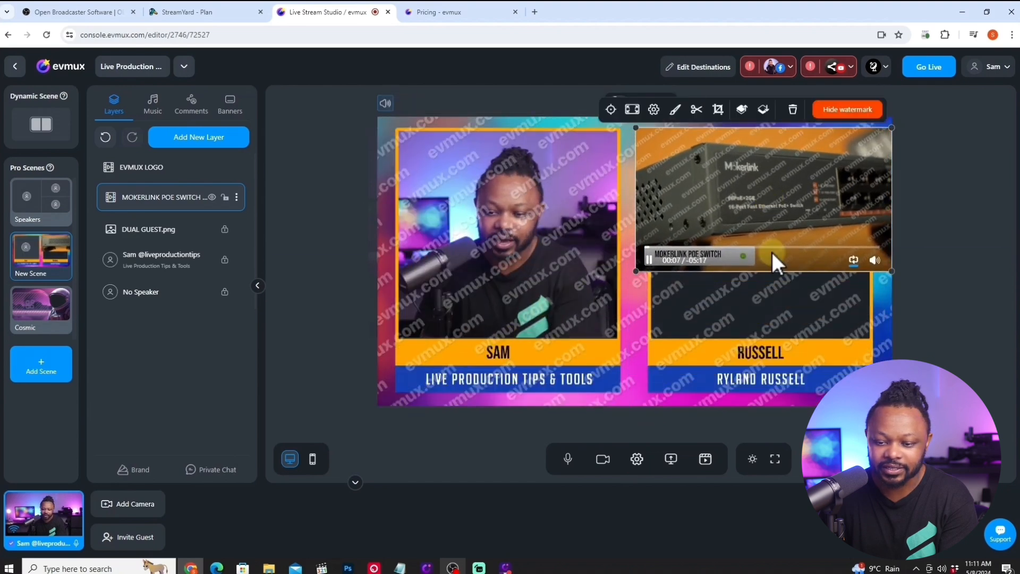
drag(789, 231, 790, 218)
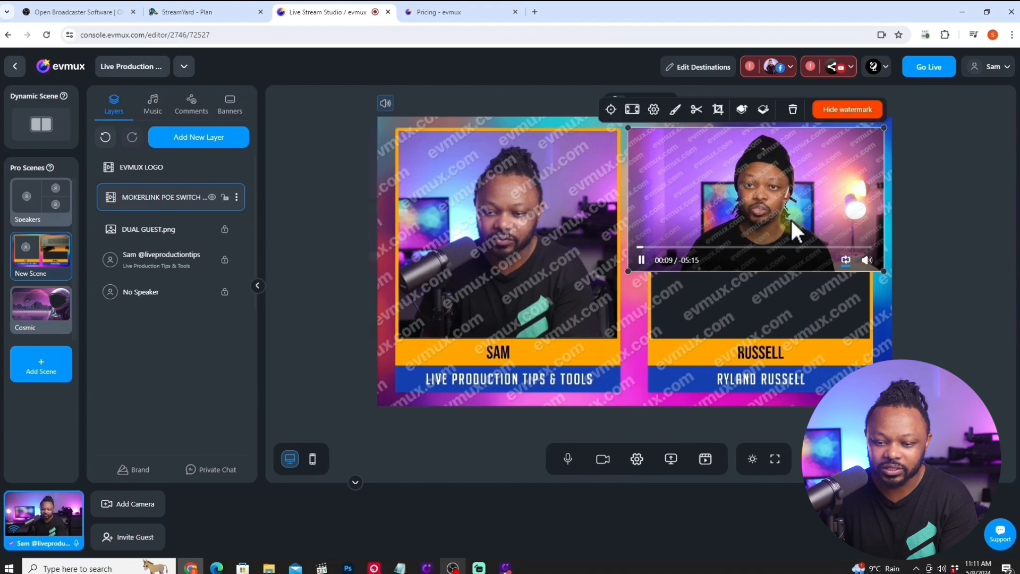
drag(628, 271, 629, 281)
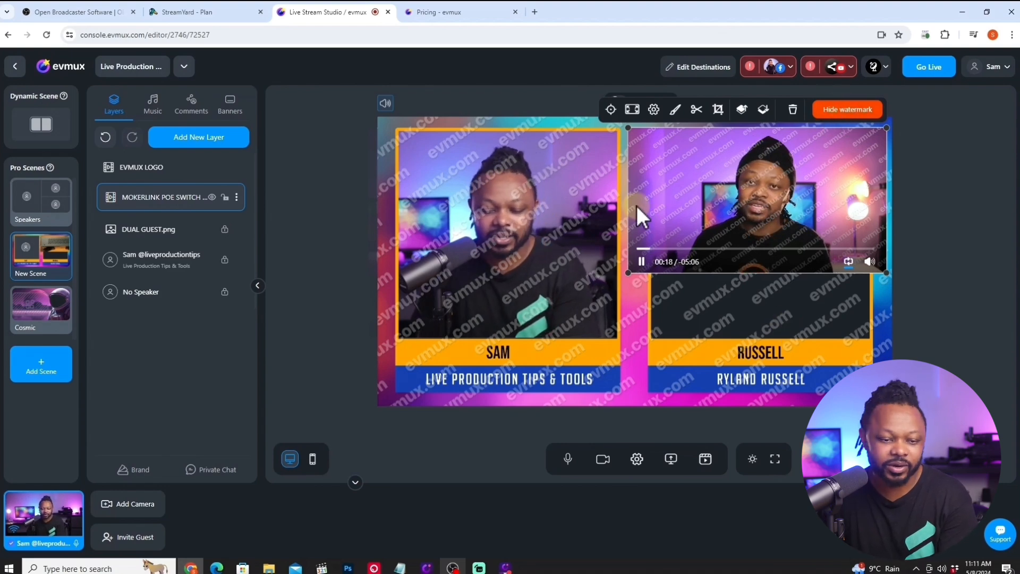
- Pause the MOKERLINK POE SWITCH video's playback on the stage
click(501, 321)
click(740, 203)
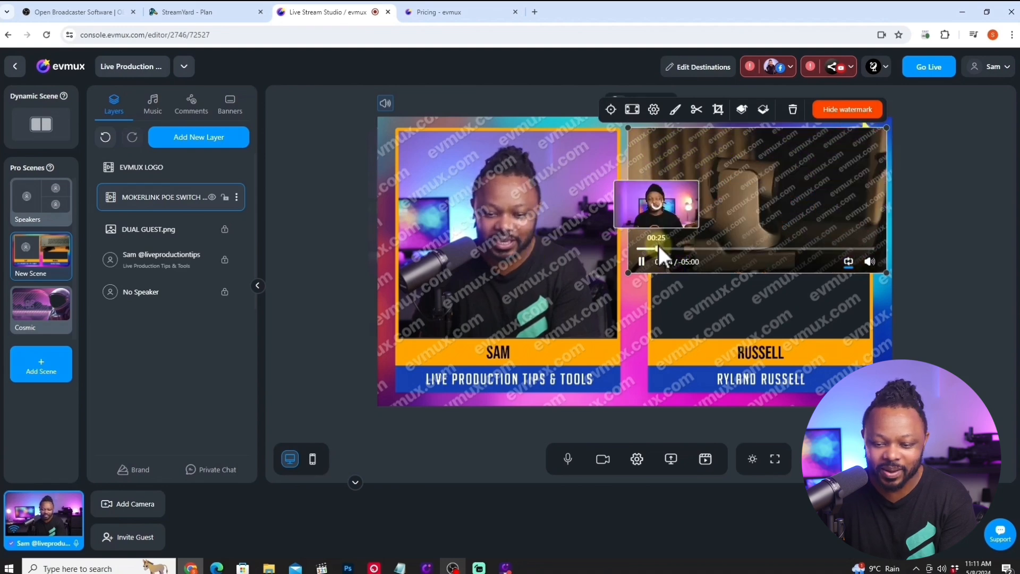
click(644, 263)
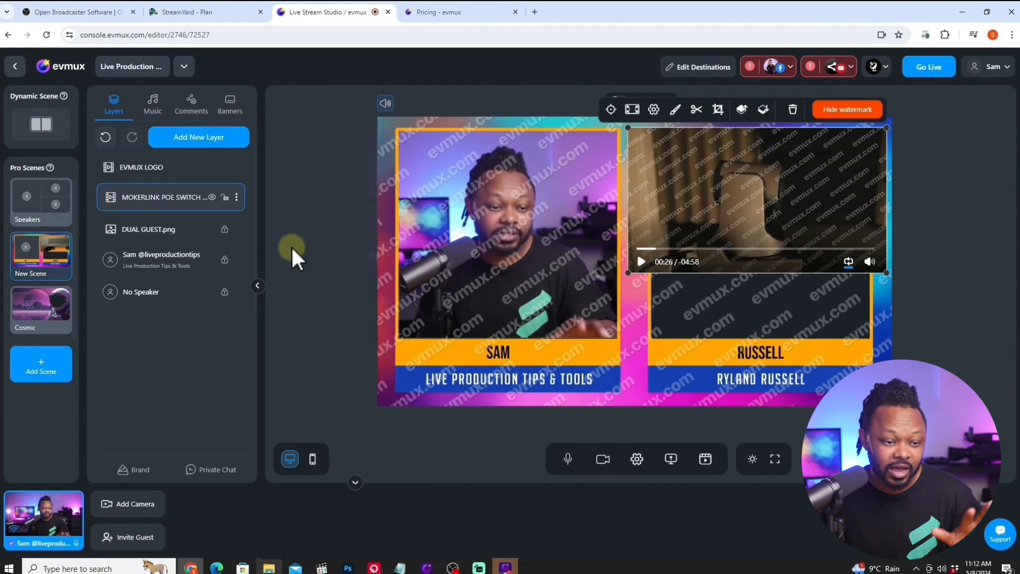
- Switch to the dynamic scene and try the three-tile layout, then apply the full-screen layout with a corner inset
mouse_move(29, 282)
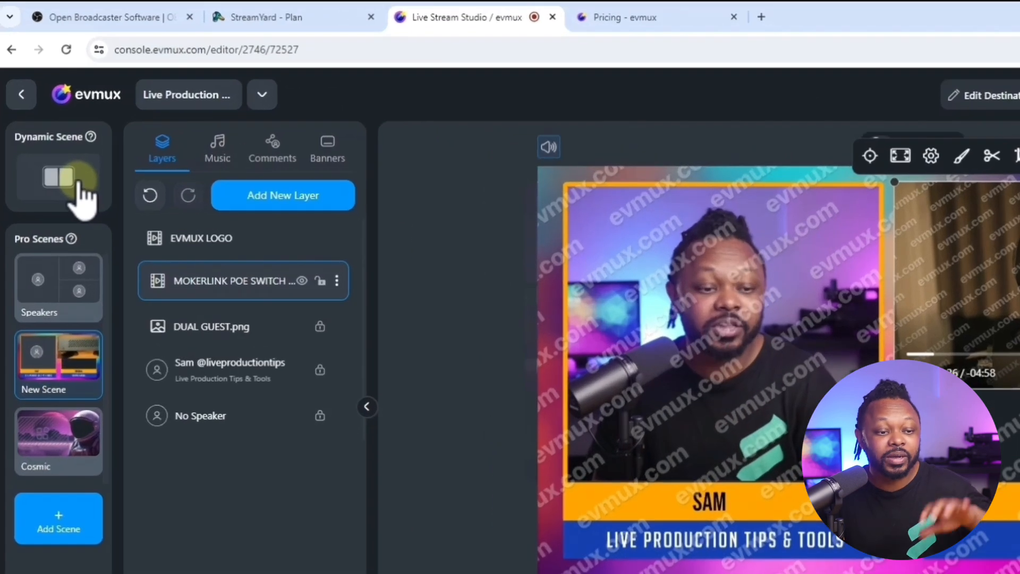
click(55, 132)
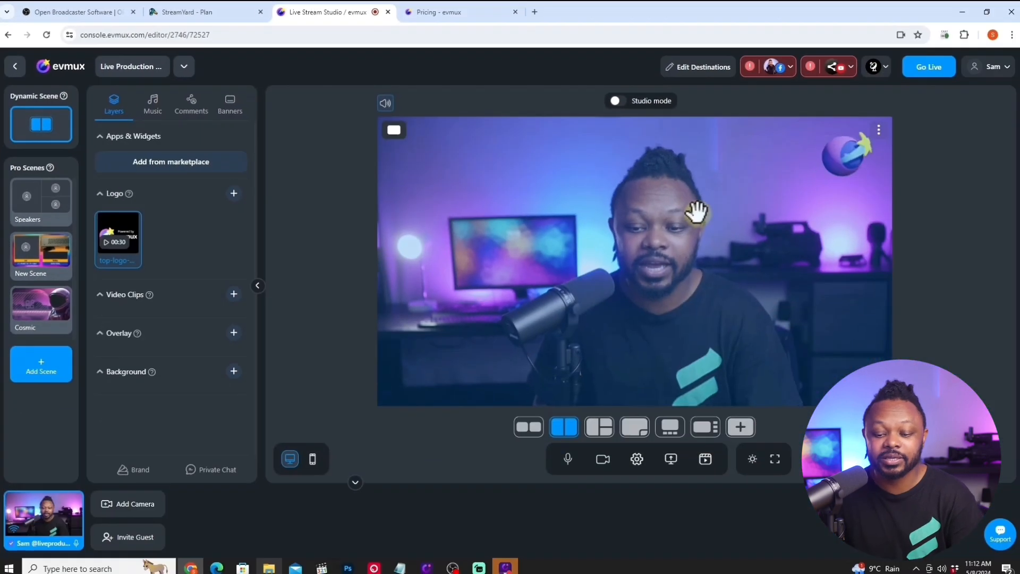
click(601, 427)
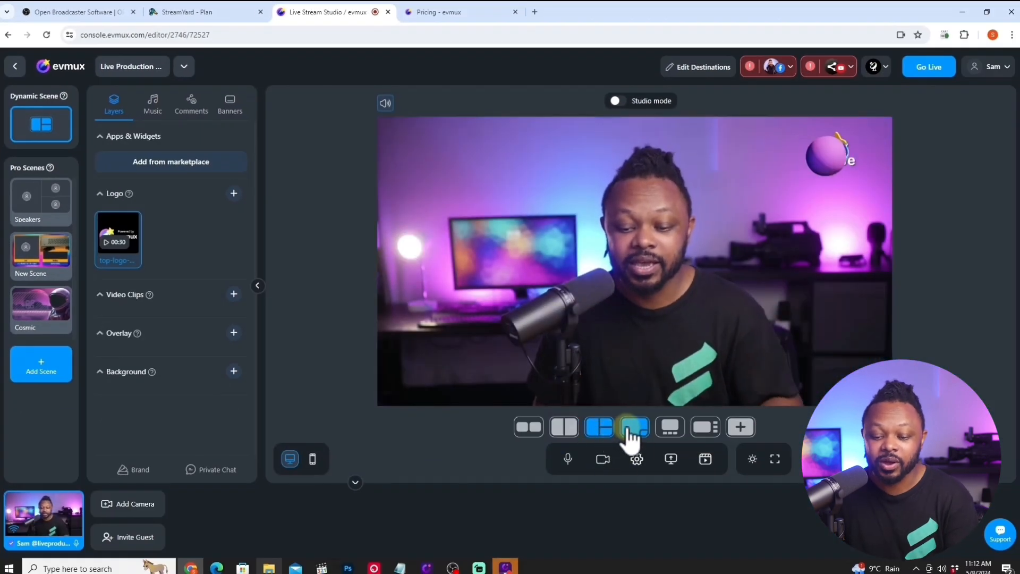
click(632, 430)
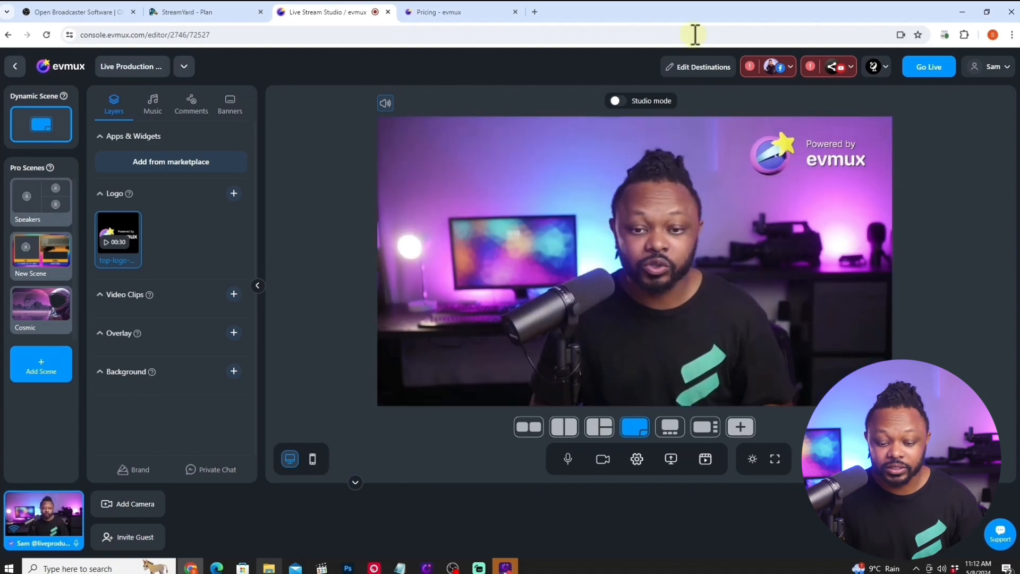
- Switch to OBS Studio, review the streaming and recording options in its output settings, and close the settings
click(455, 568)
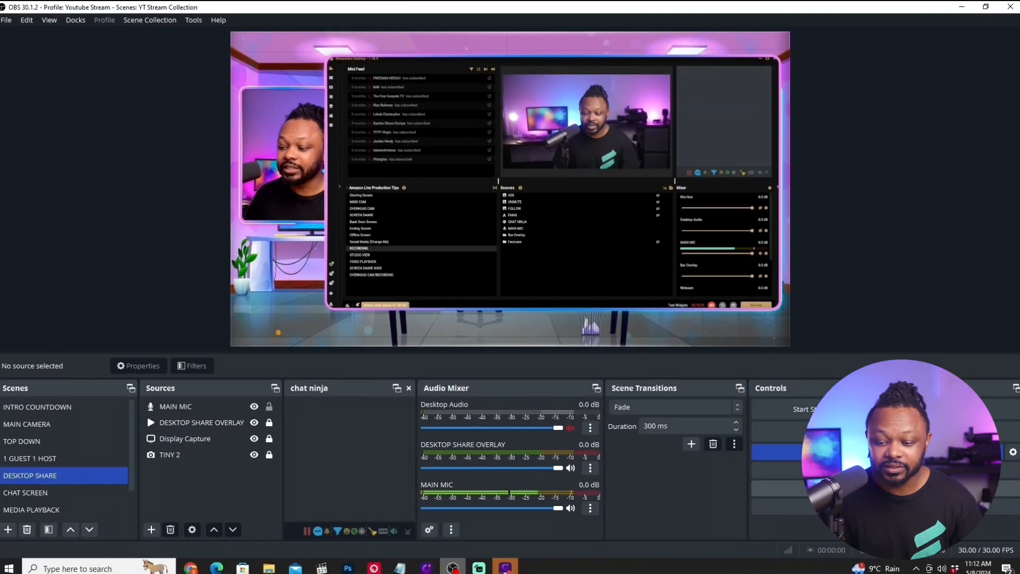
click(886, 488)
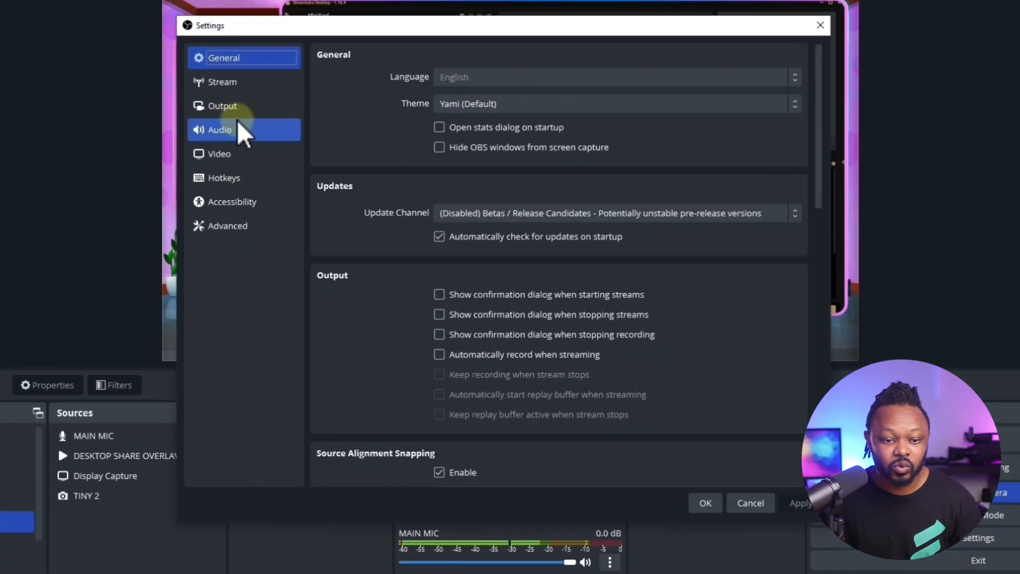
click(296, 181)
click(254, 107)
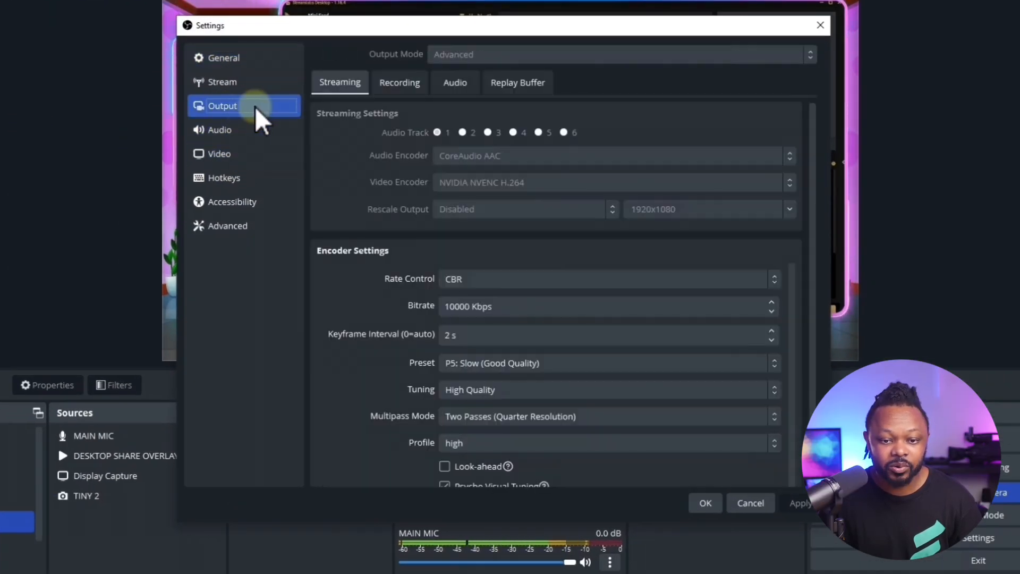
click(410, 84)
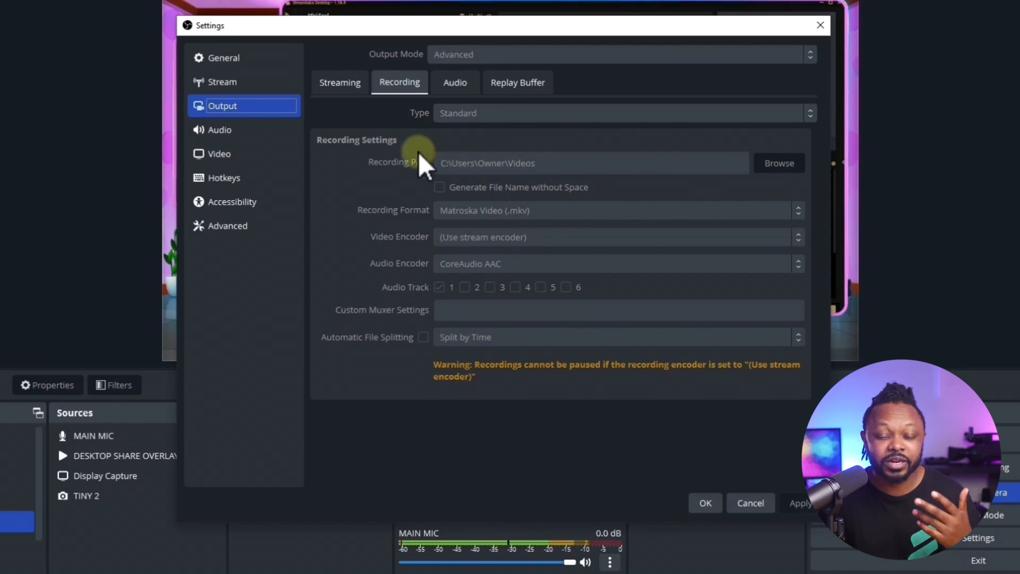
click(704, 503)
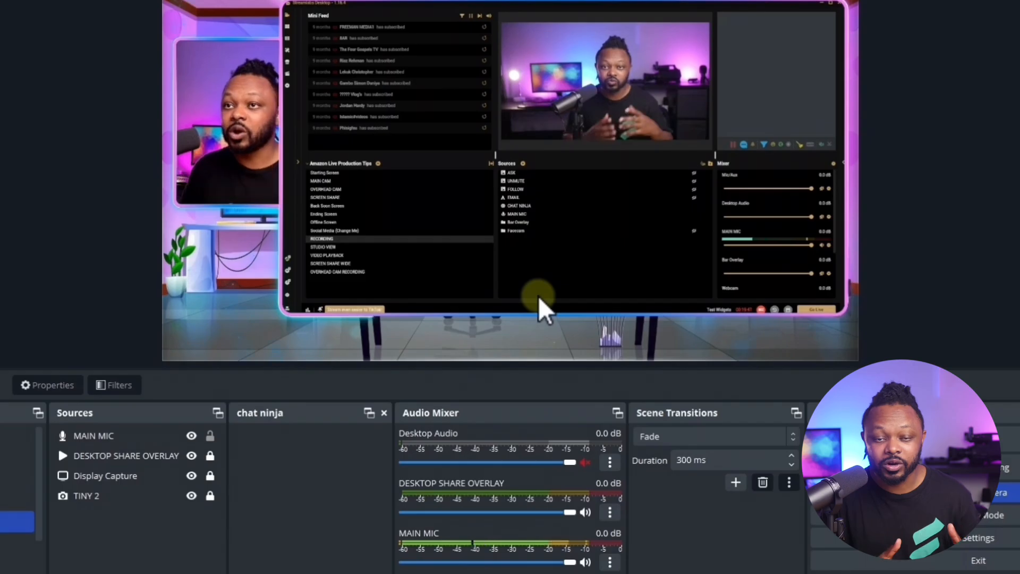